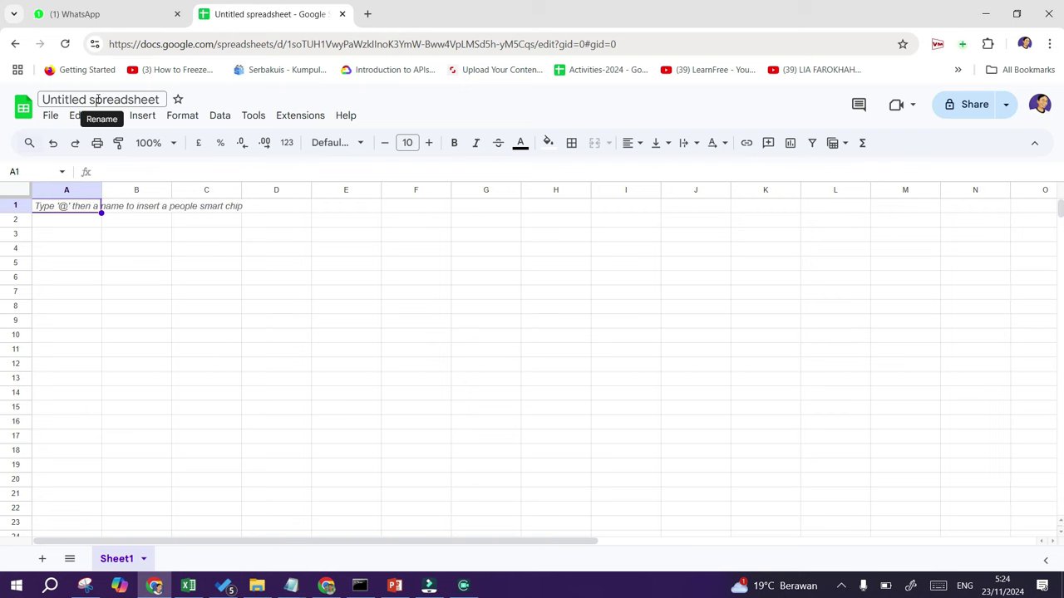
Rename the untitled spreadsheet as "Latihan 01".
left_click(97, 100)
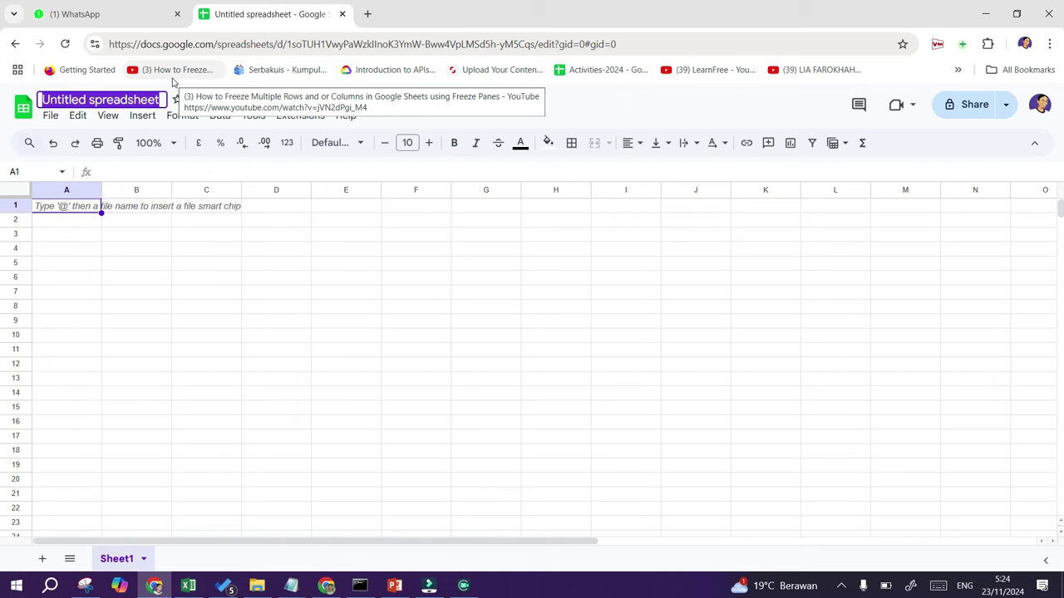
type("L")
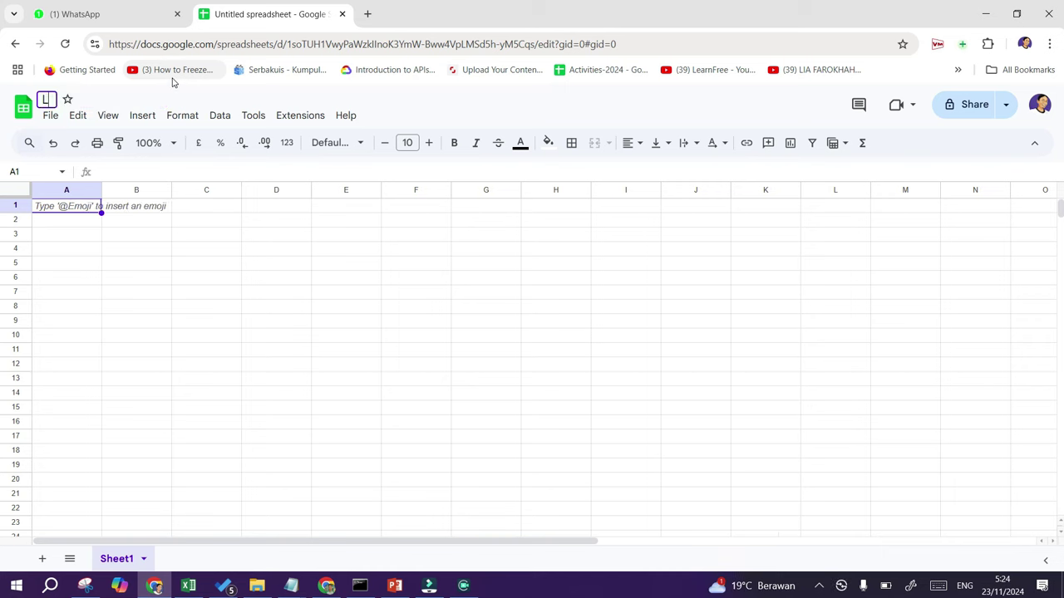
type("atihan 01")
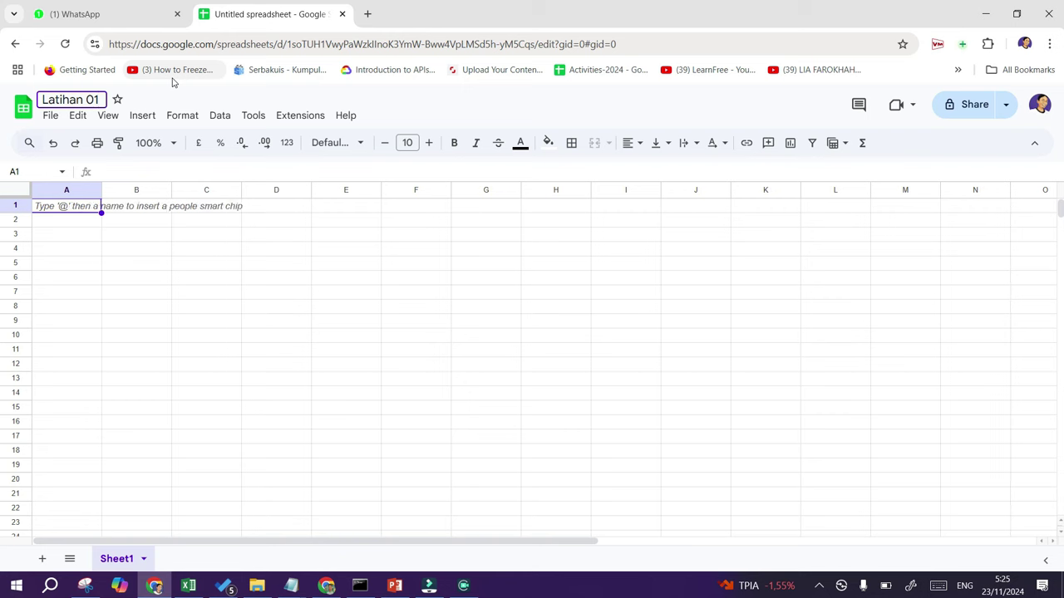
key("Return")
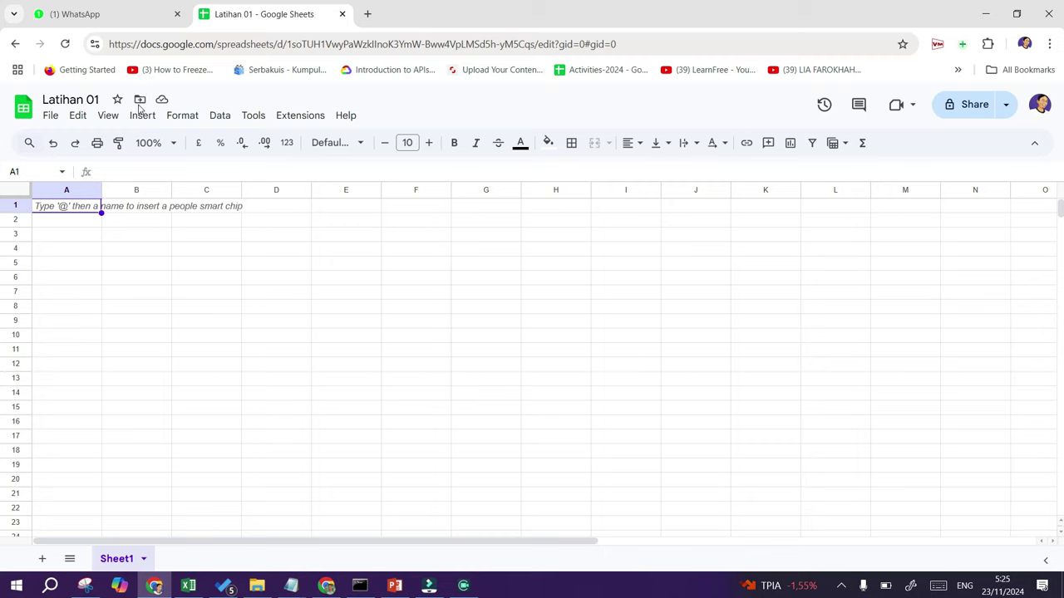
View the suggested folders for moving the spreadsheet, and close them without moving it.
left_click(140, 100)
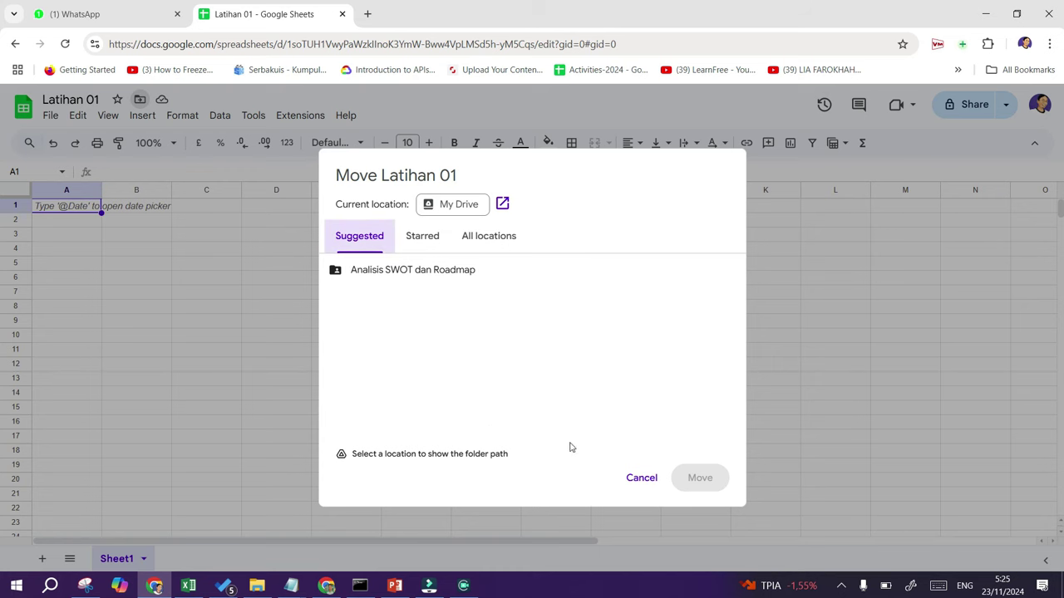
left_click(642, 478)
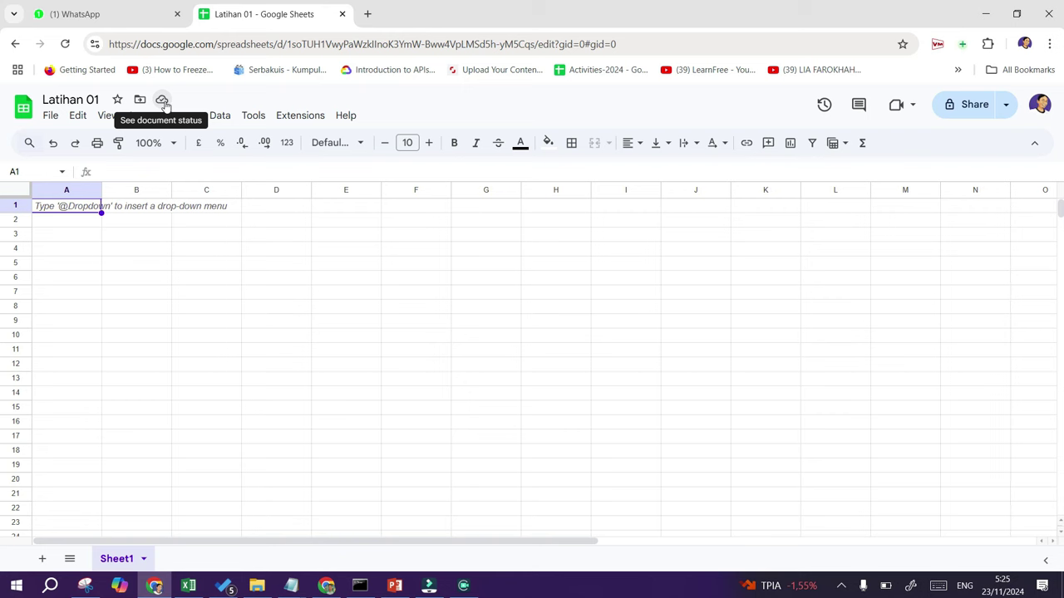
Change the spreadsheet's title to "Latihanku 01".
left_click(87, 100)
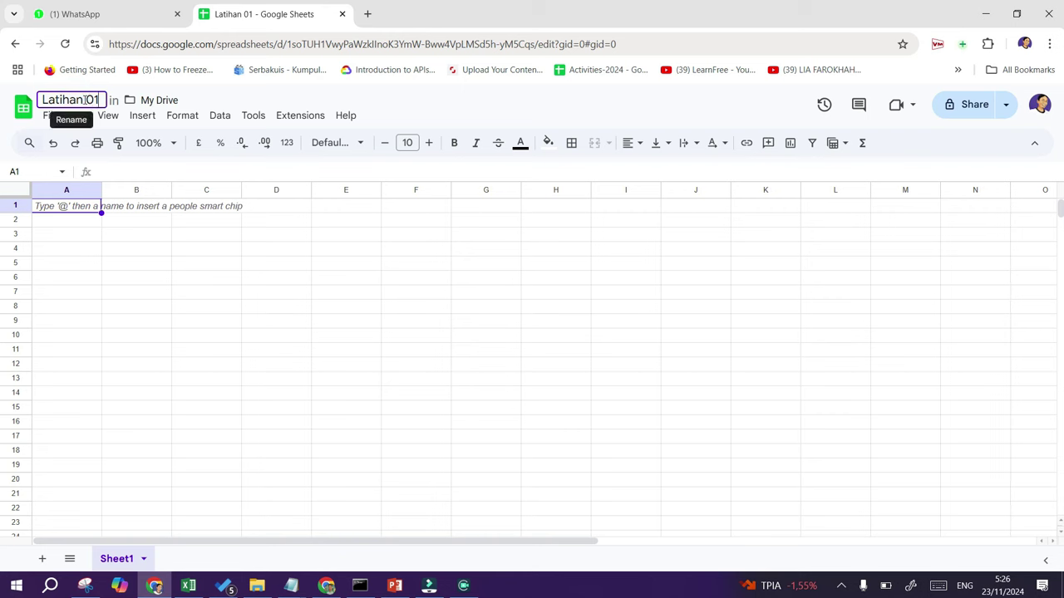
left_click(83, 96)
type("ku")
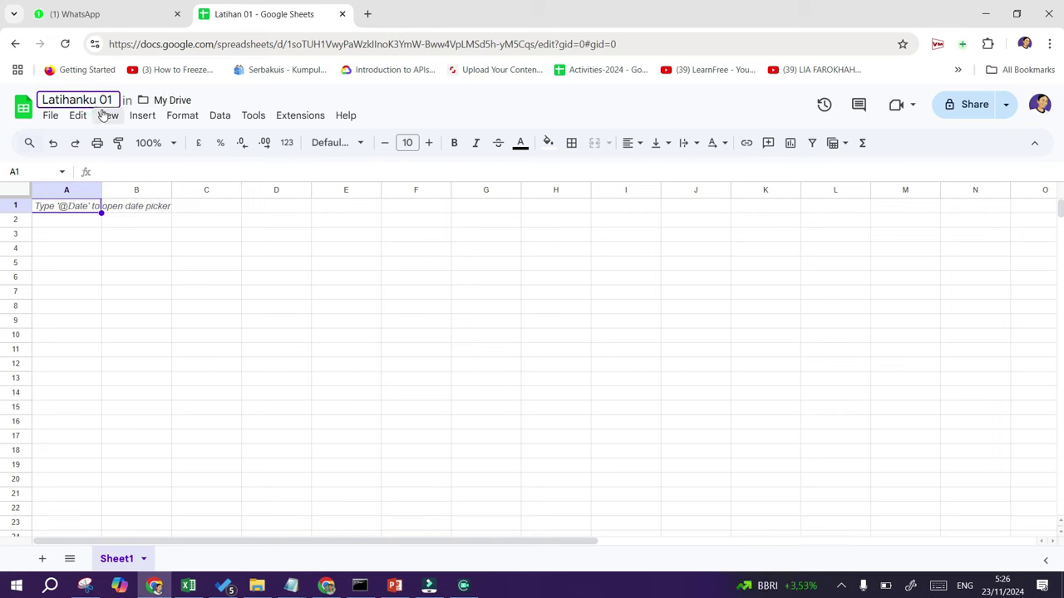
key("Return")
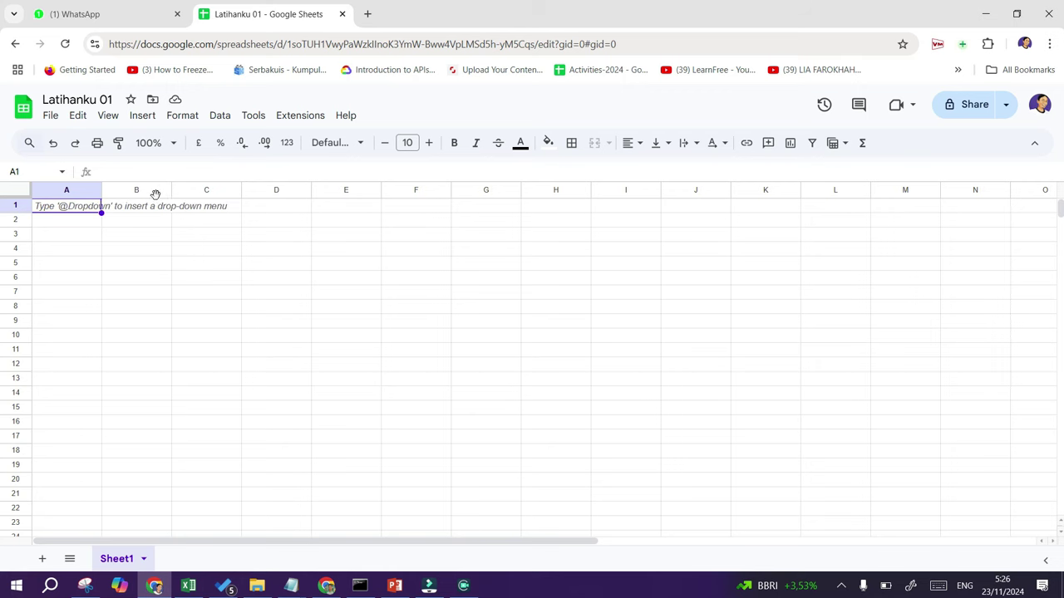
left_click(50, 115)
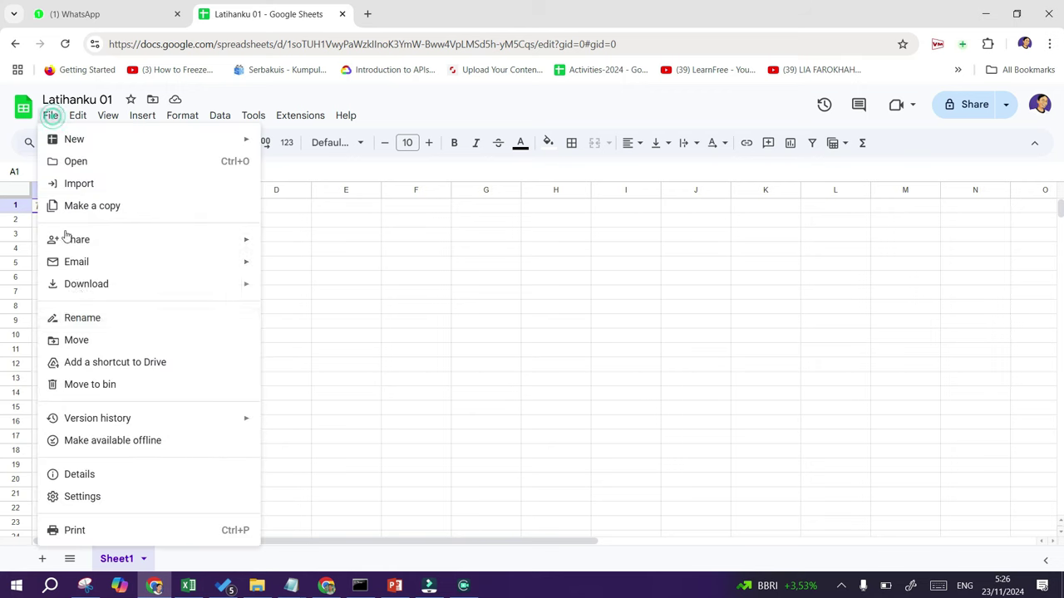
left_click(349, 308)
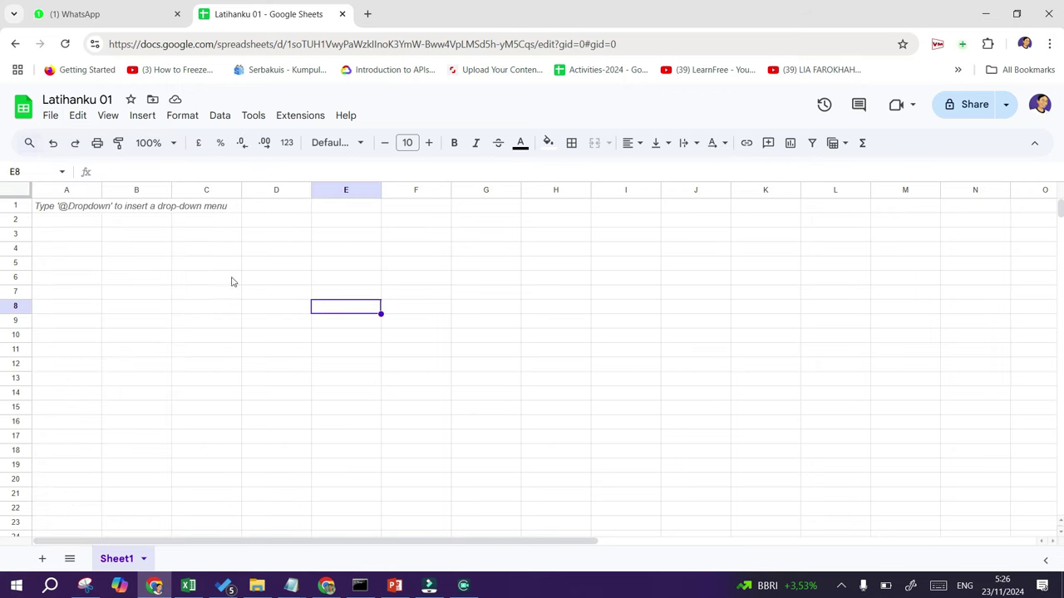
left_click(80, 256)
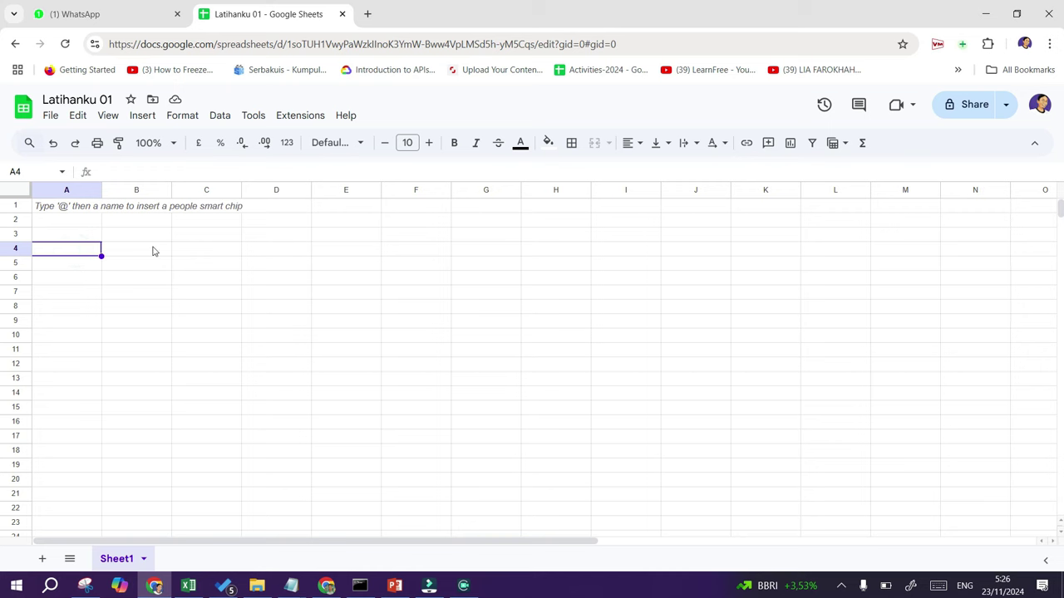
Enter the text "Ini adalah latihan" in cell B4.
left_click(153, 251)
type("Ini adalah ")
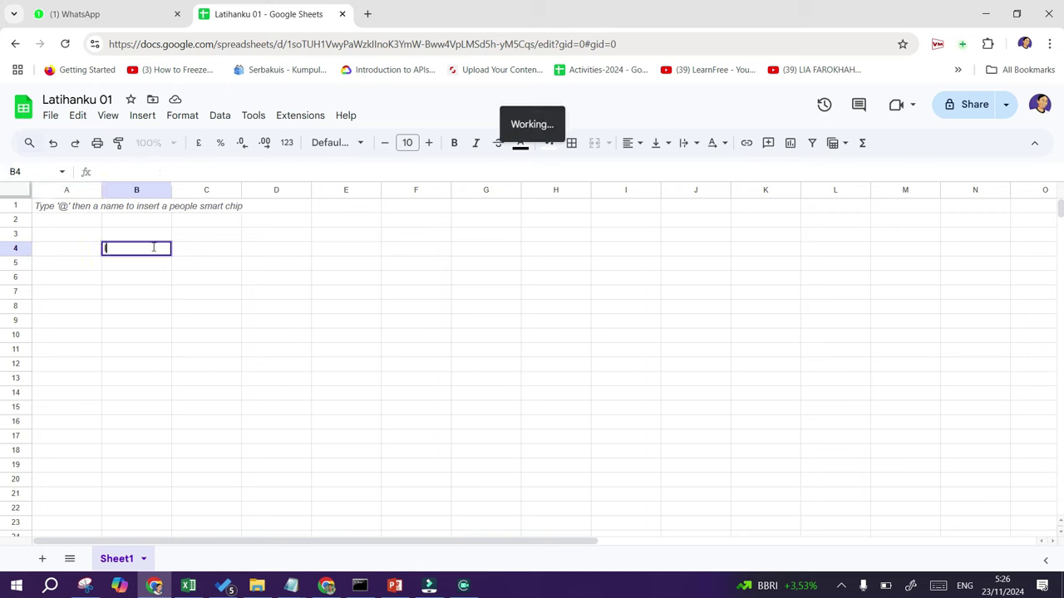
type("latihan")
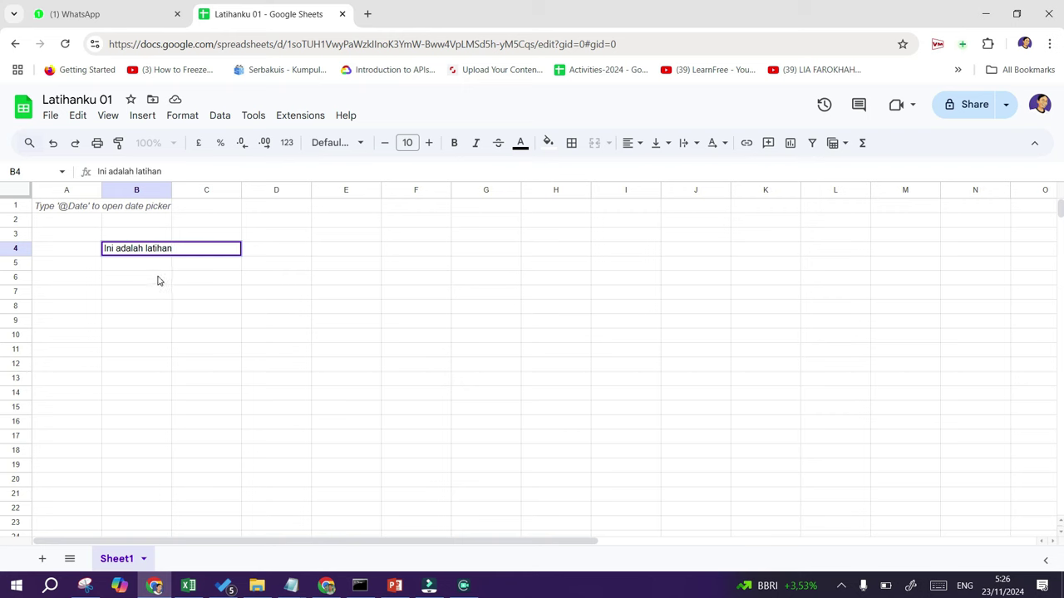
left_click(158, 281)
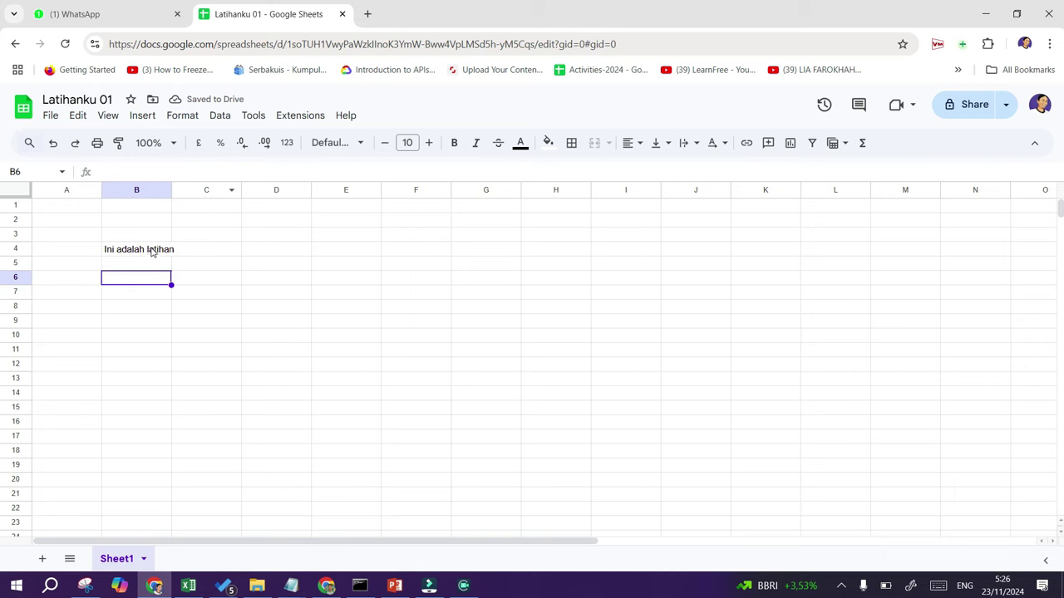
Delete the text in cell B4.
left_click(157, 250)
key("Delete")
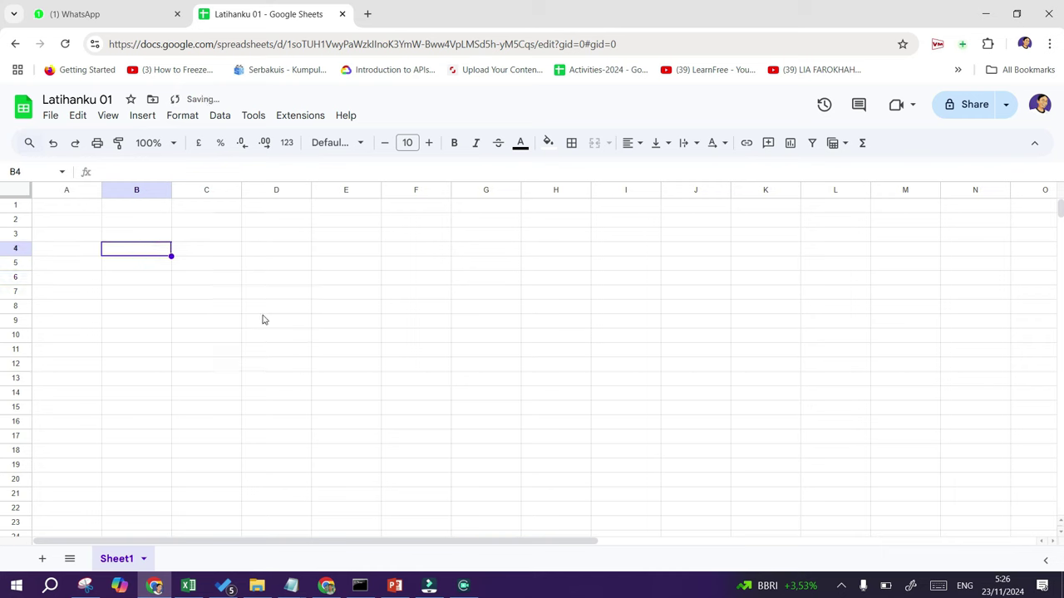
left_click(198, 335)
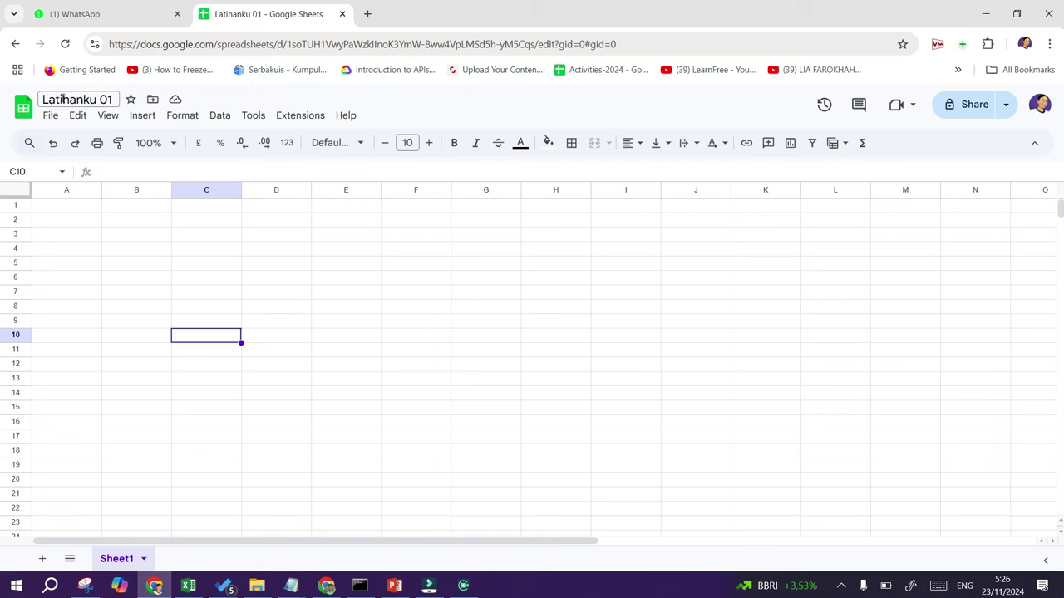
left_click(63, 99)
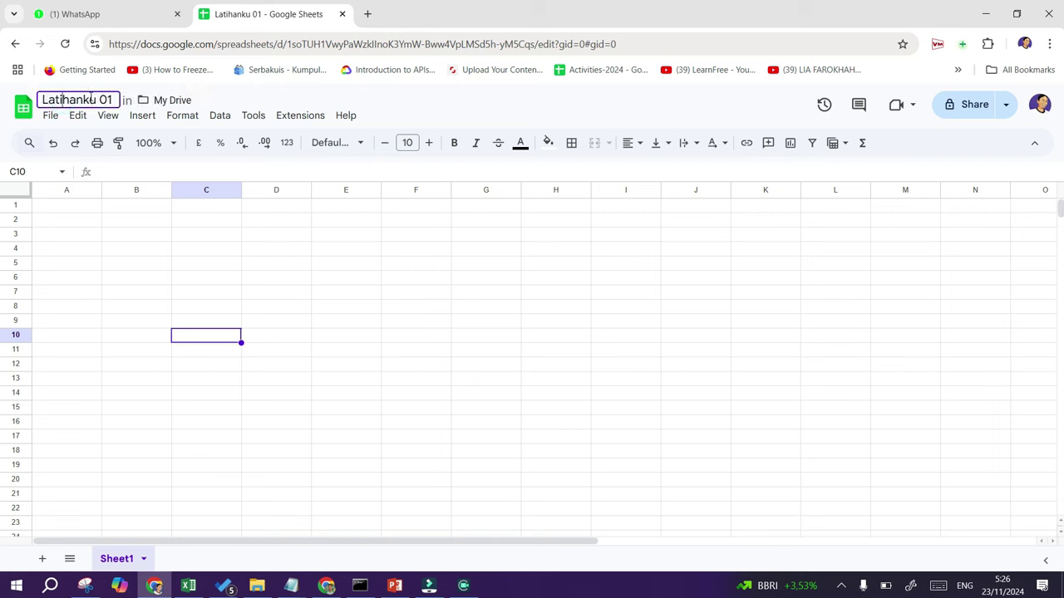
left_click(80, 211)
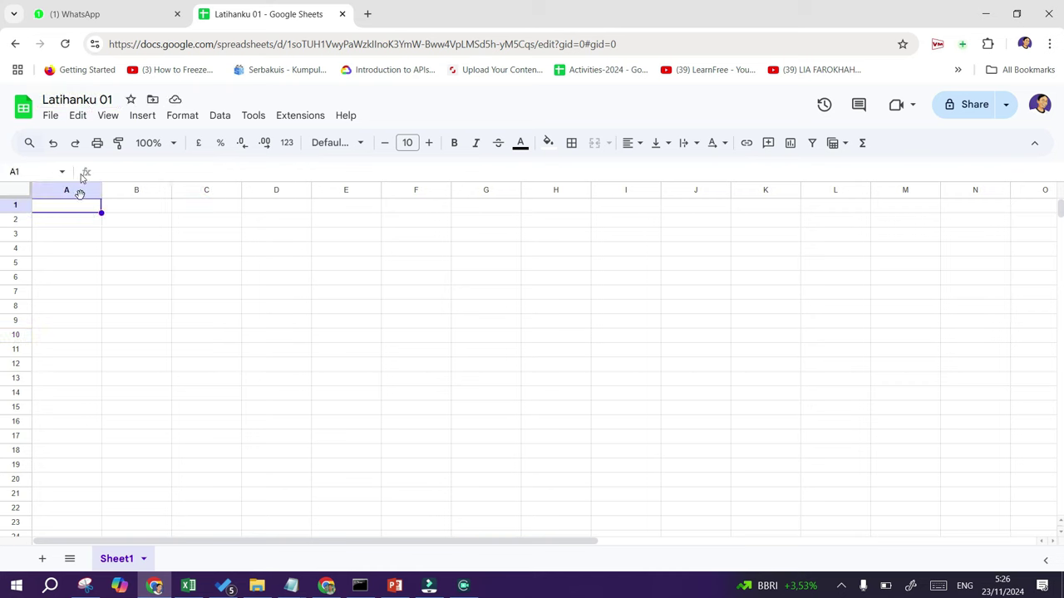
Review the file commands and the formats available for downloading the spreadsheet.
left_click(50, 116)
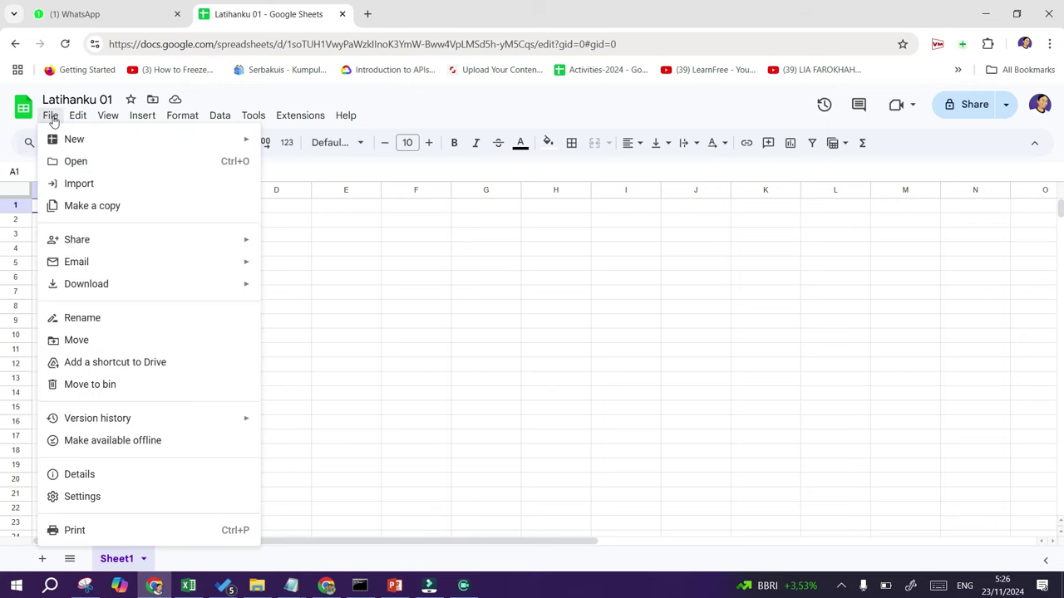
mouse_move(64, 141)
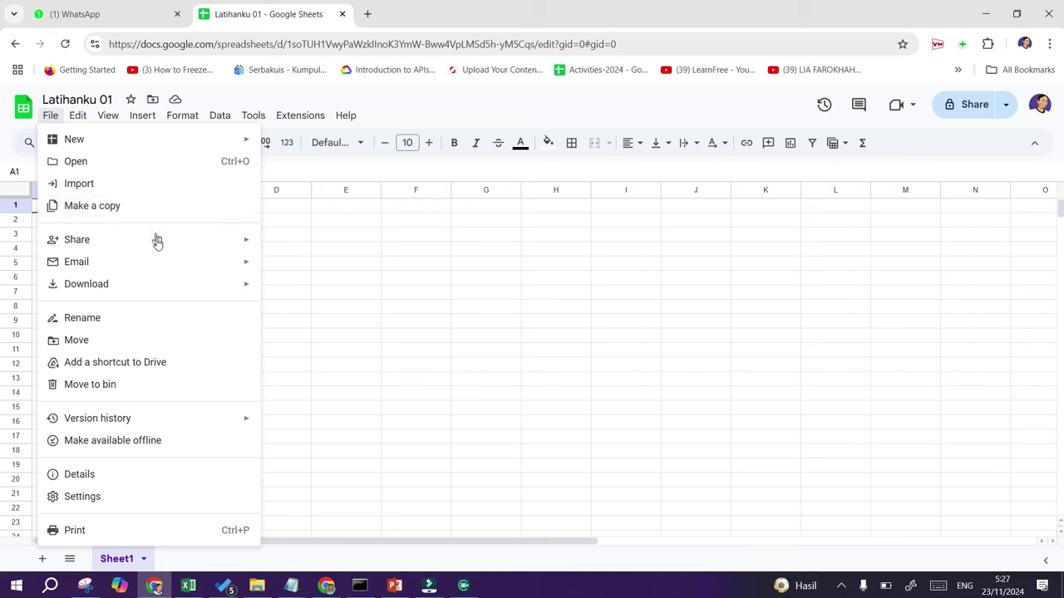
mouse_move(159, 266)
mouse_move(155, 286)
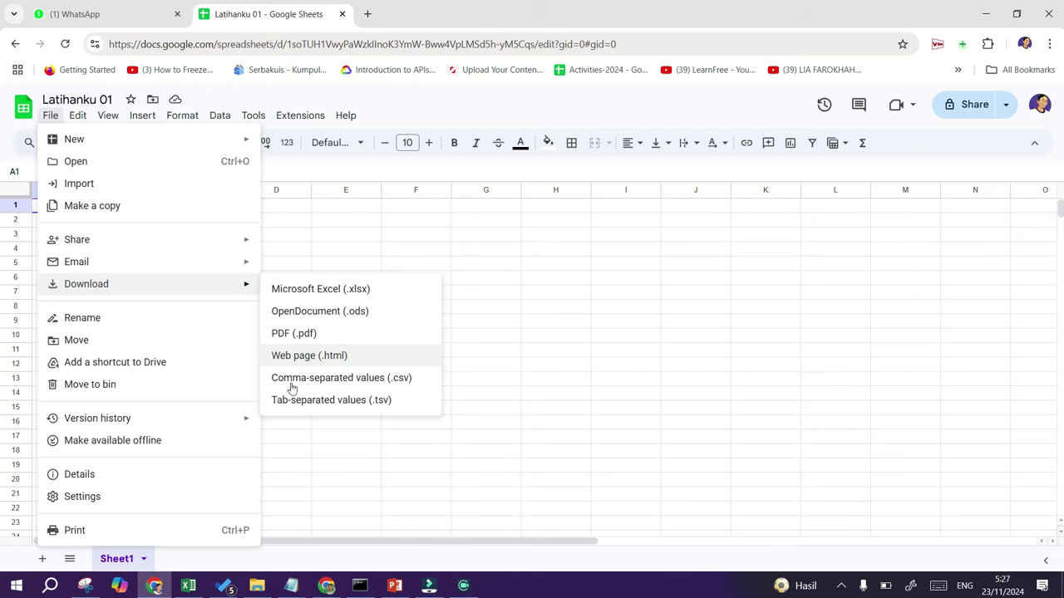
left_click(505, 291)
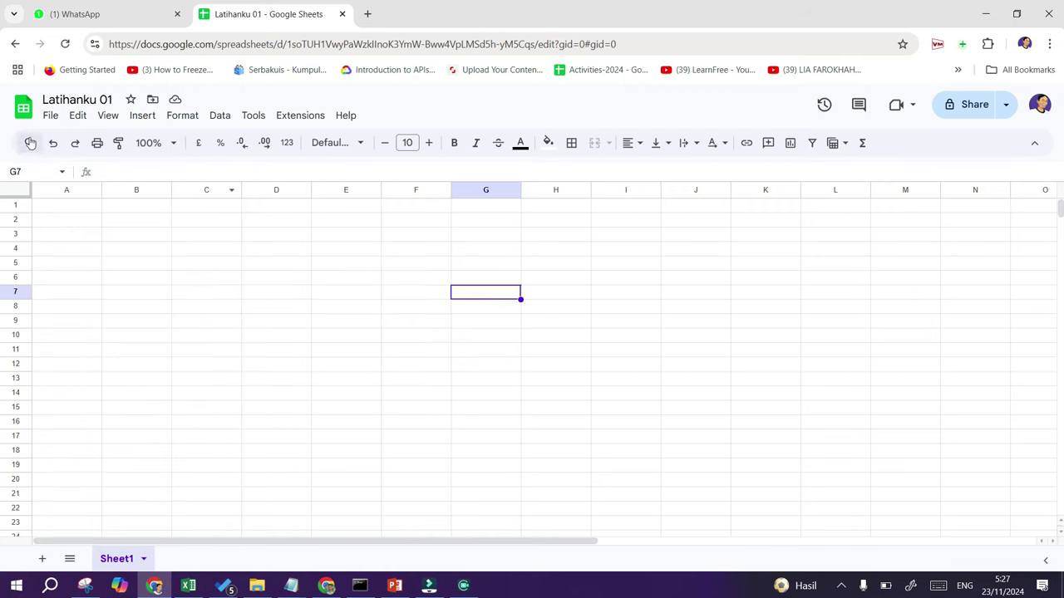
left_click(50, 115)
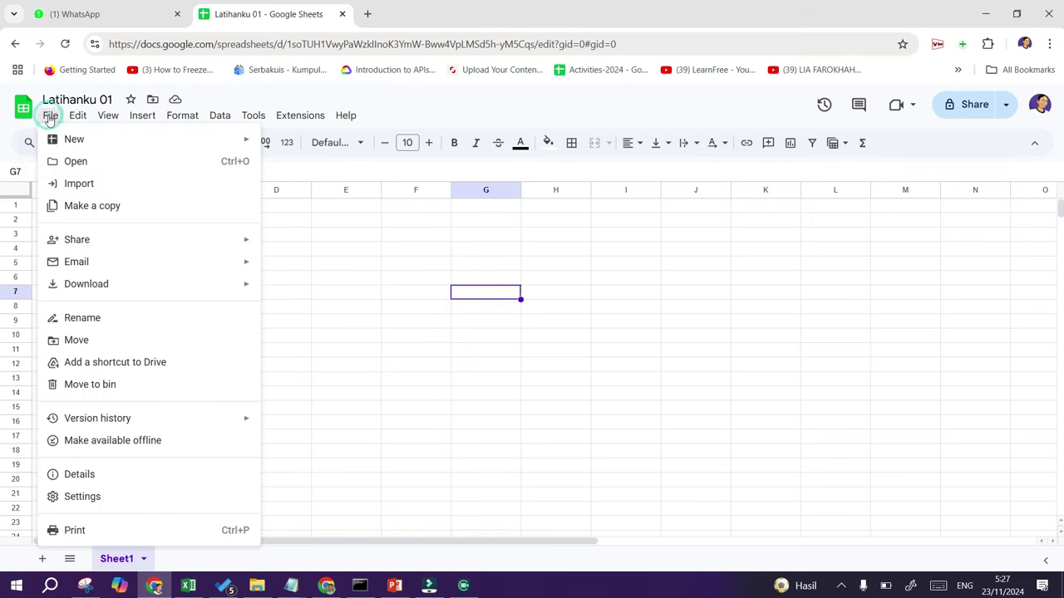
left_click(129, 318)
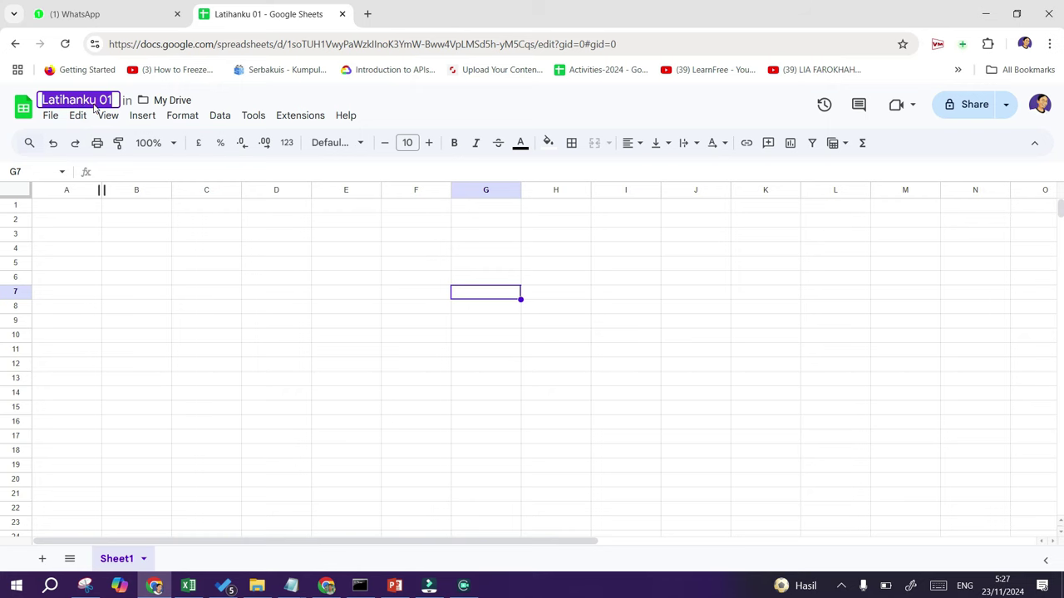
Inspect the version history by viewing the 23 November, 05:24 version and the current version, and return to the sheet.
left_click(50, 115)
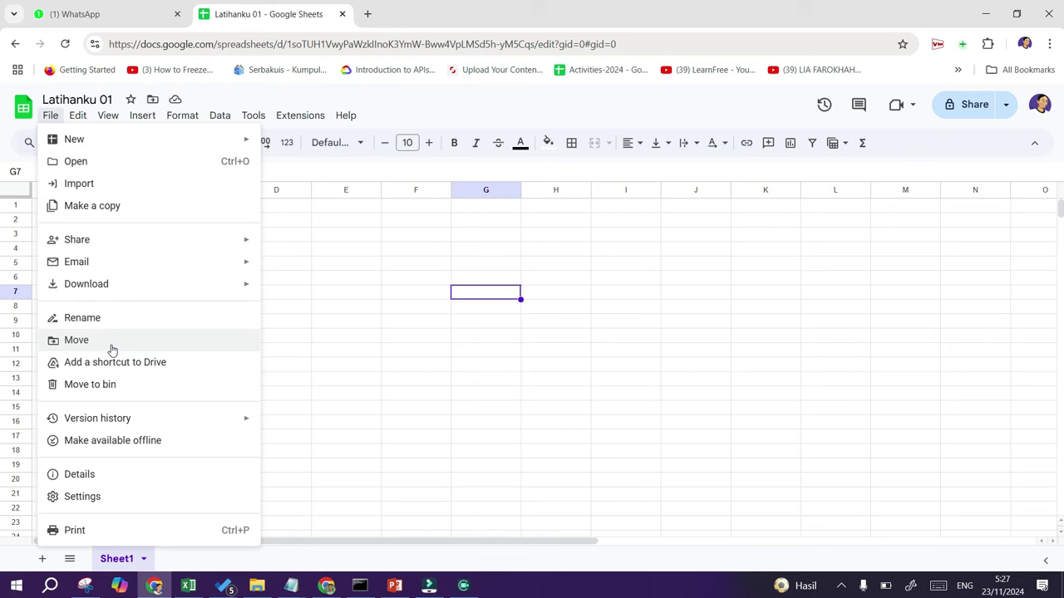
mouse_move(107, 426)
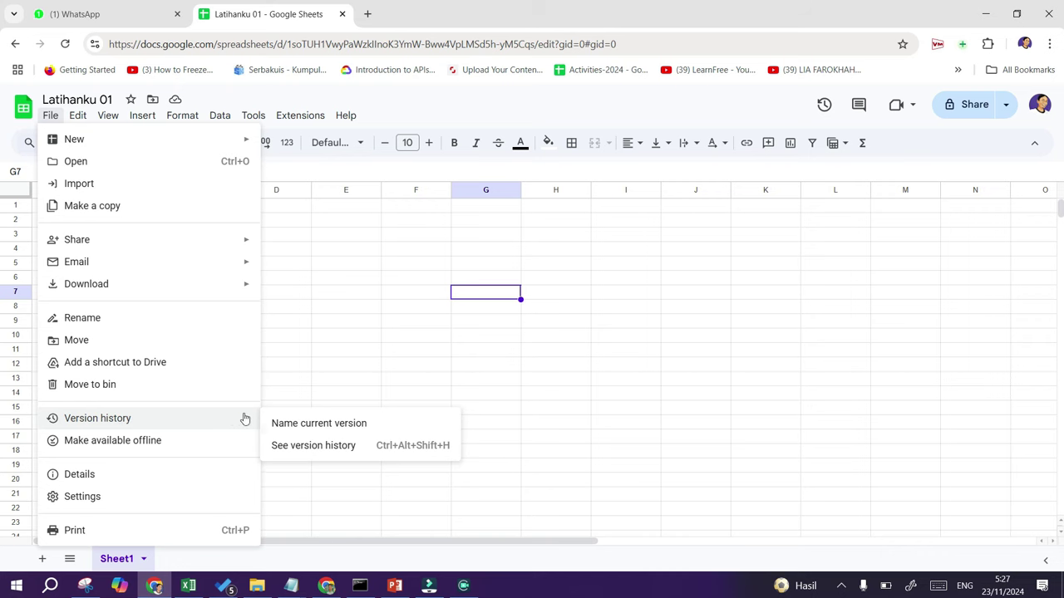
left_click(301, 446)
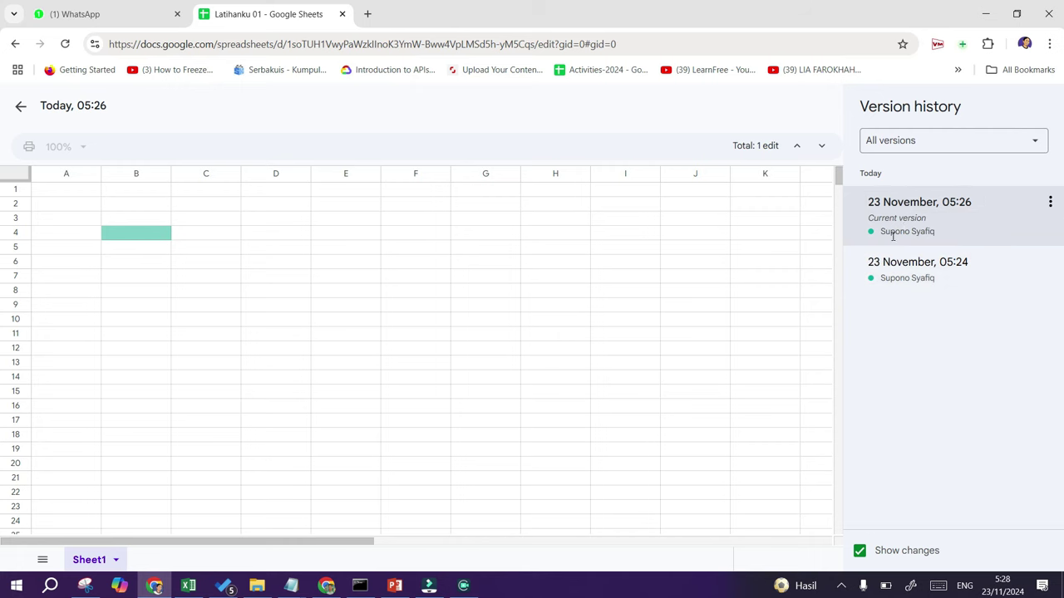
left_click(923, 276)
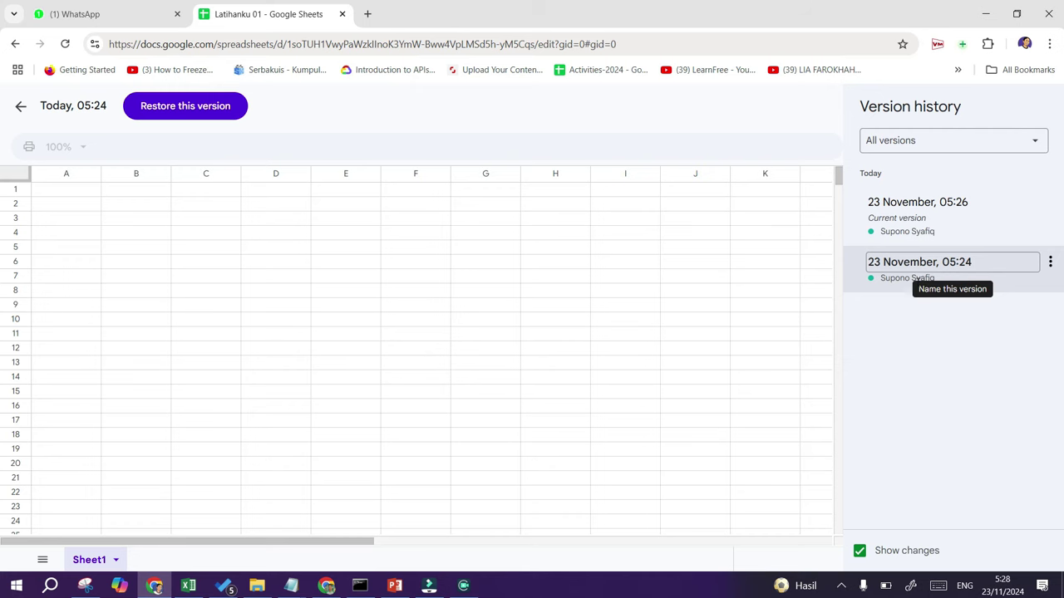
left_click(906, 227)
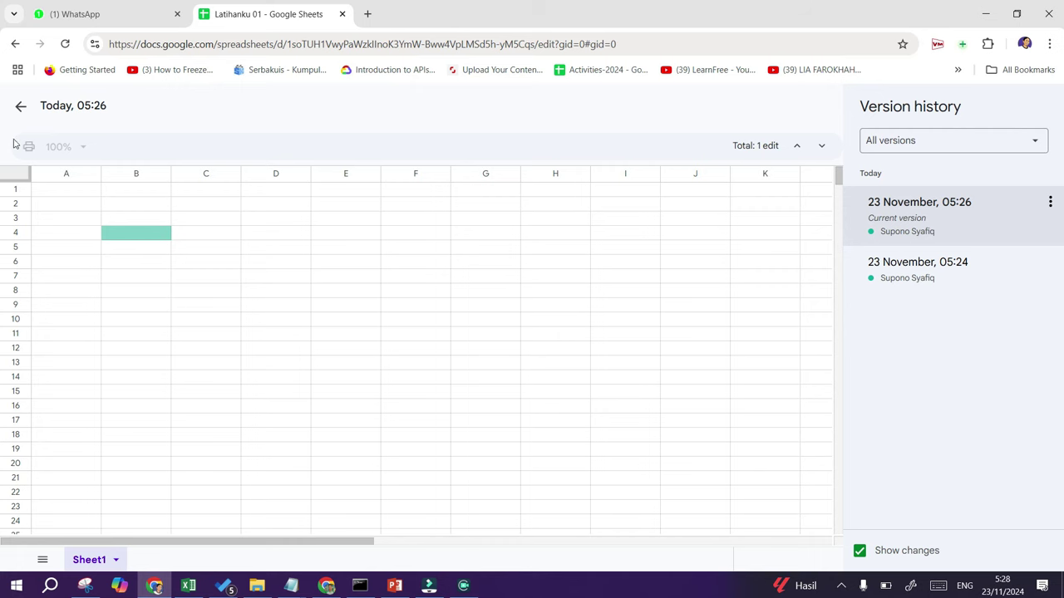
left_click(20, 109)
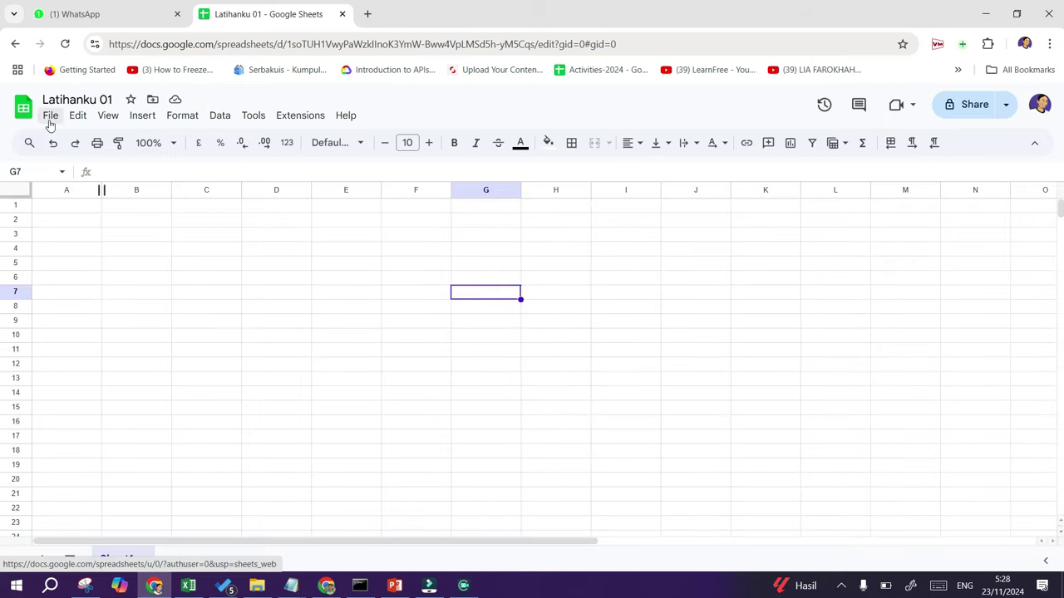
Hide the gridlines on Sheet1.
left_click(76, 118)
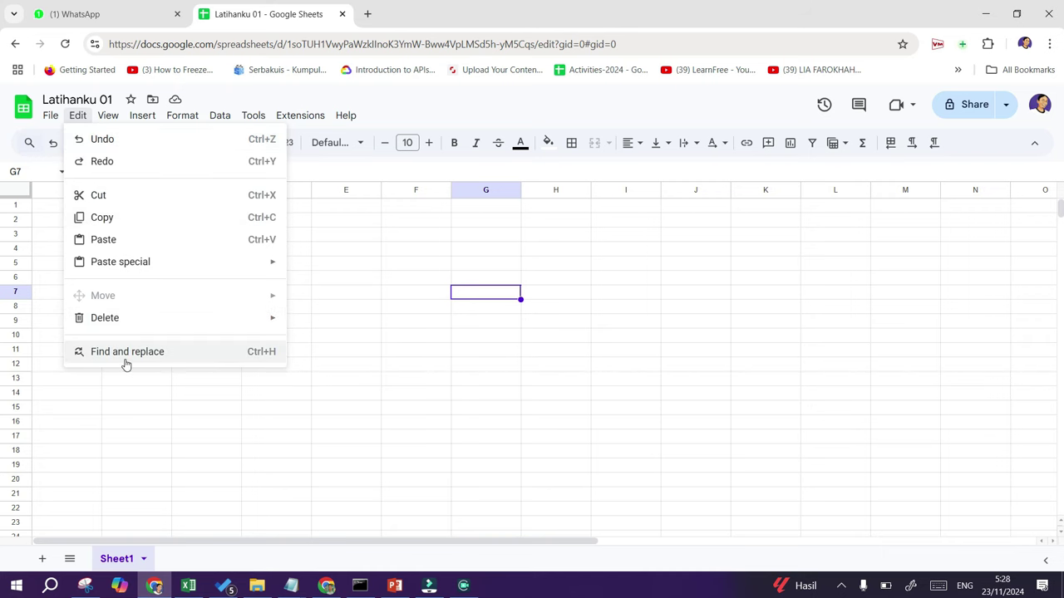
mouse_move(116, 121)
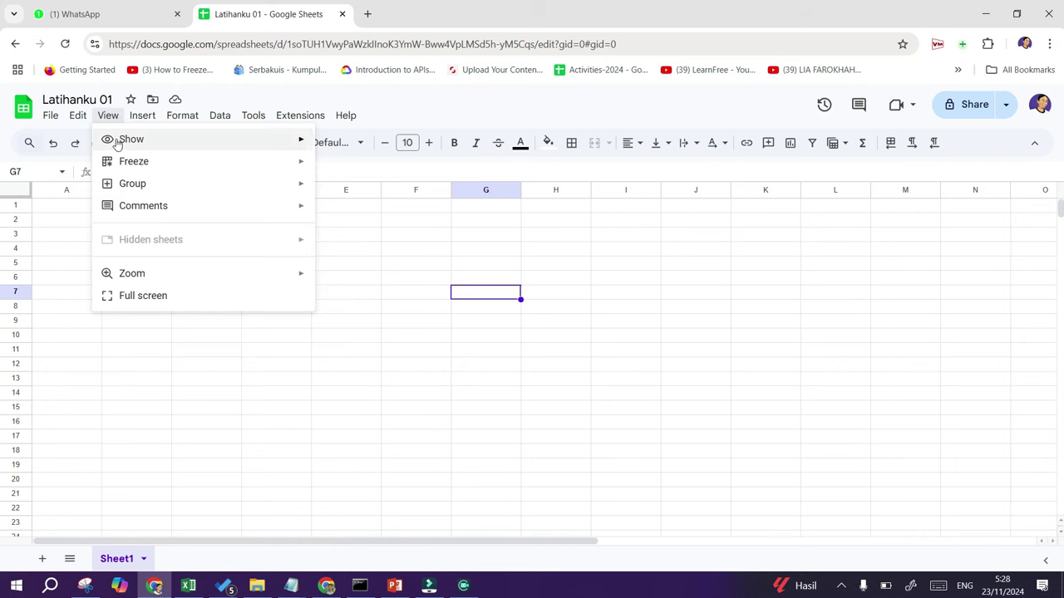
mouse_move(118, 141)
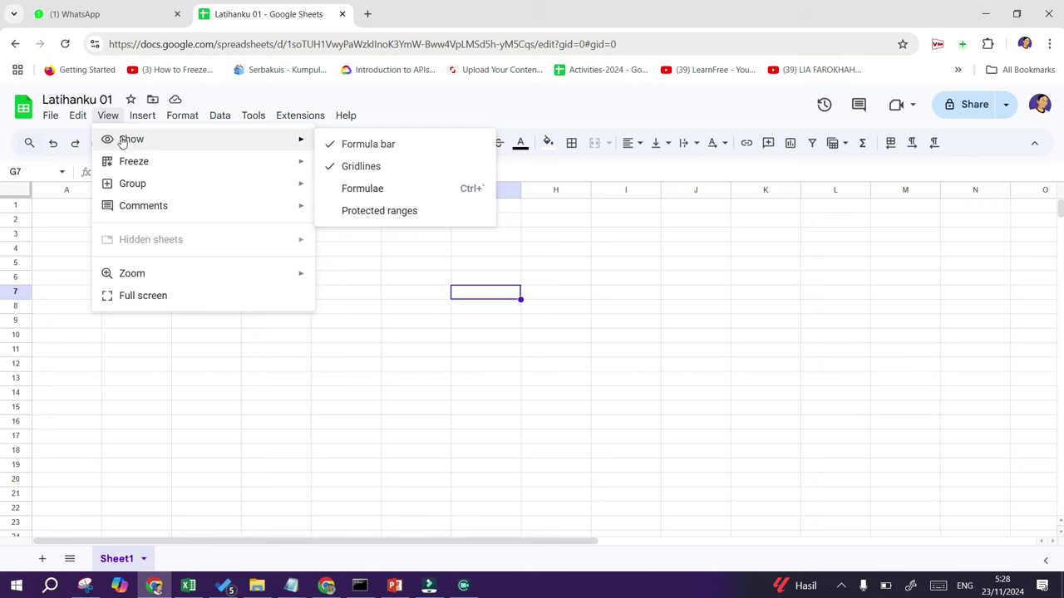
left_click(330, 169)
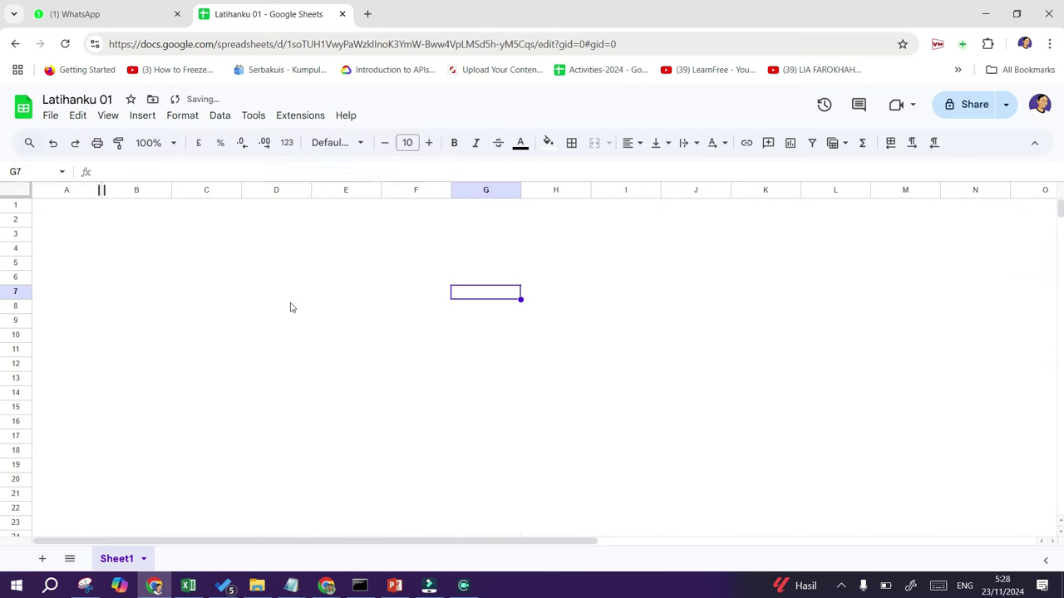
Show the gridlines on Sheet1 again.
left_click(108, 116)
mouse_move(188, 142)
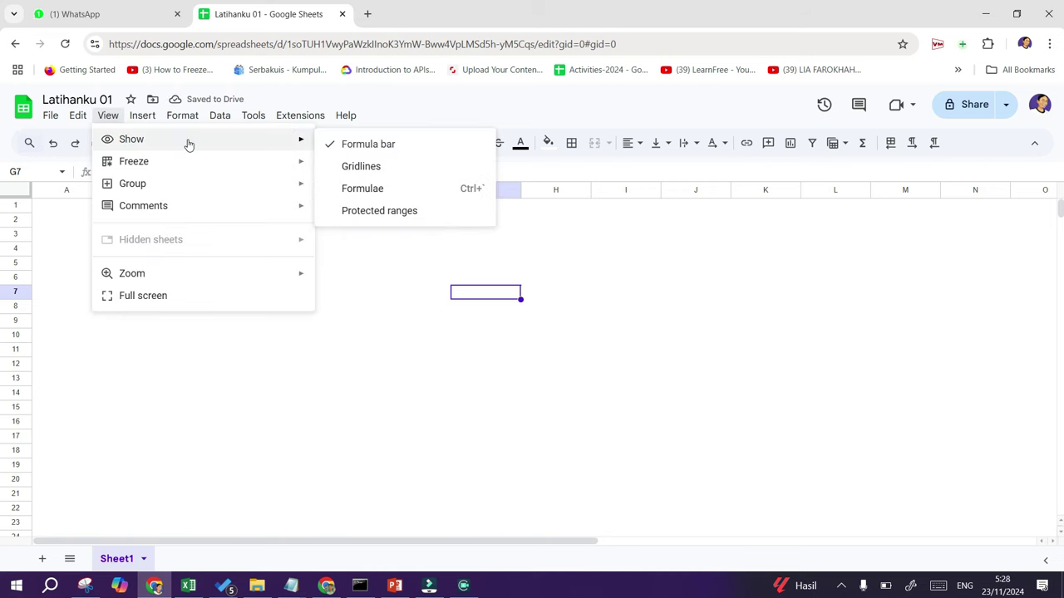
left_click(351, 167)
Review the freeze options and the available insert, format, data, tools, extensions and help commands.
left_click(108, 116)
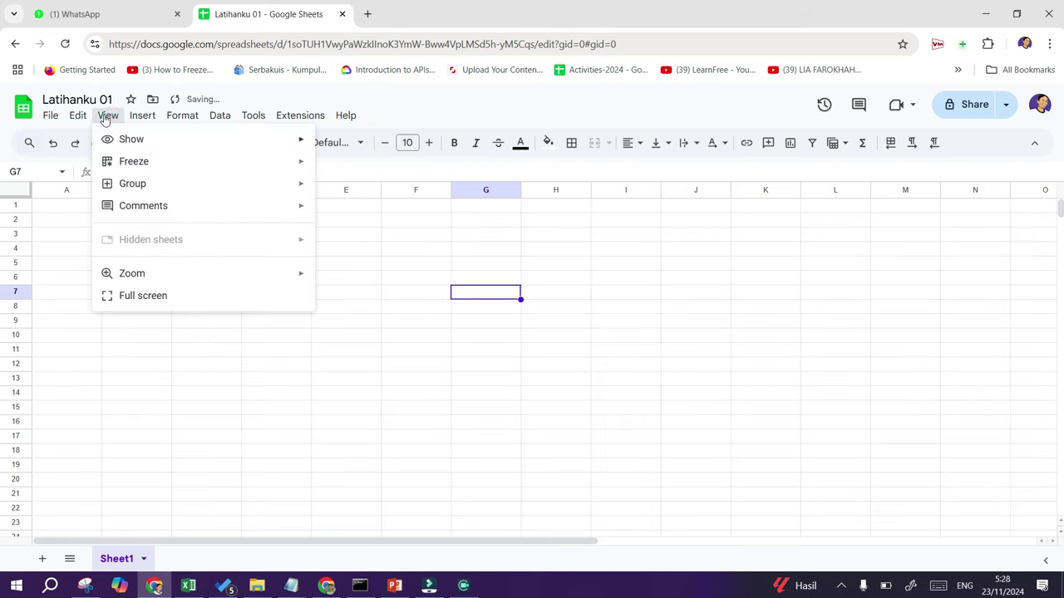
mouse_move(127, 166)
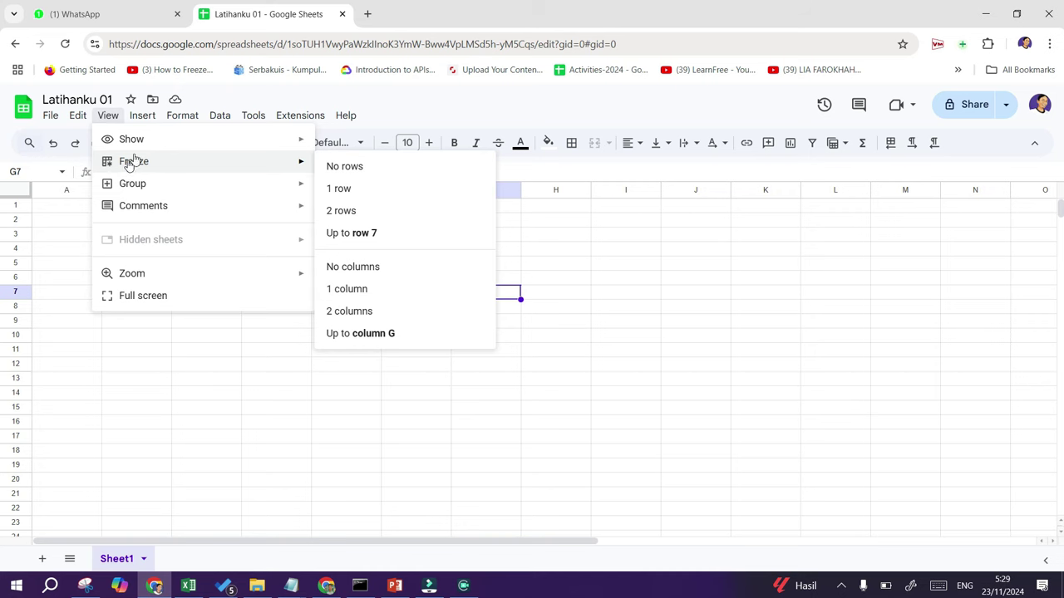
mouse_move(150, 121)
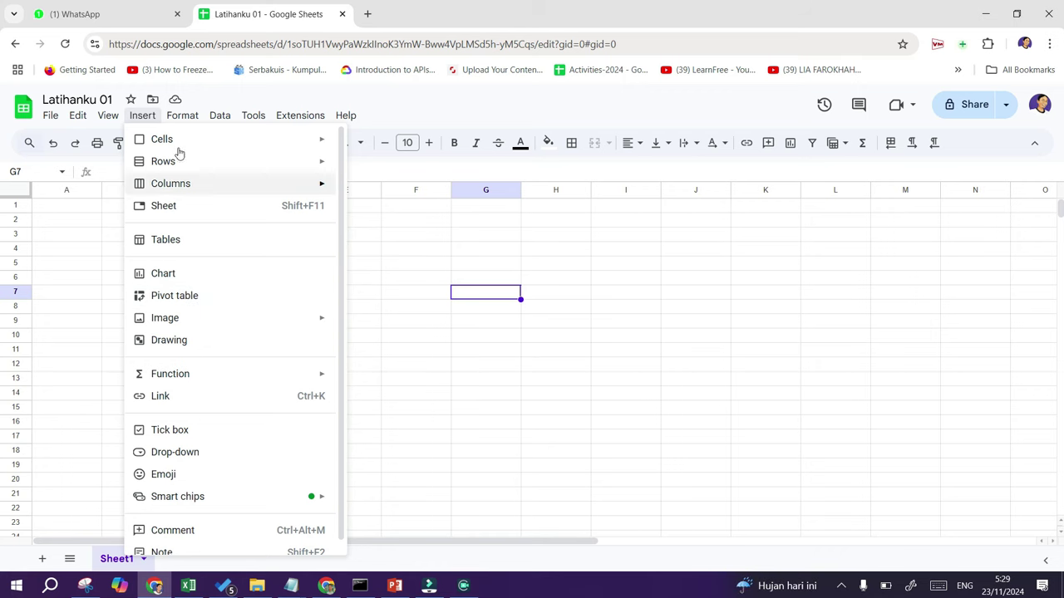
mouse_move(189, 119)
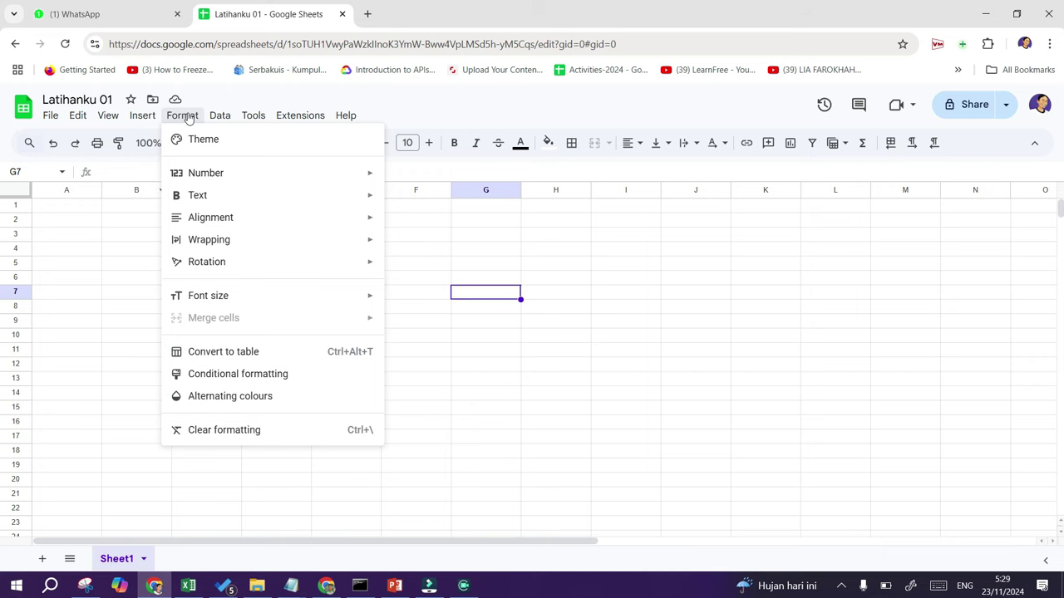
mouse_move(193, 181)
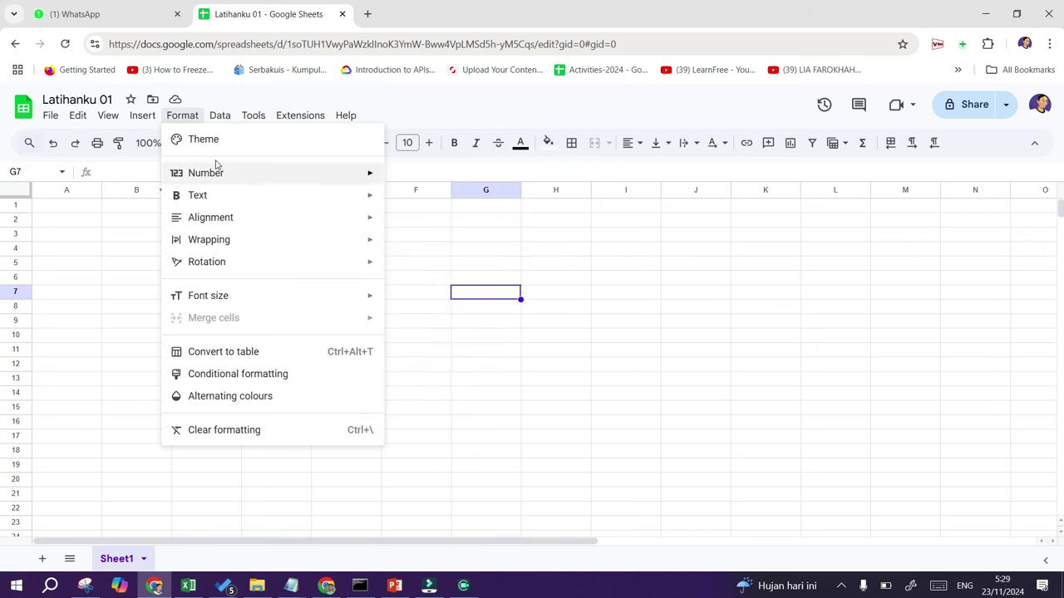
mouse_move(223, 114)
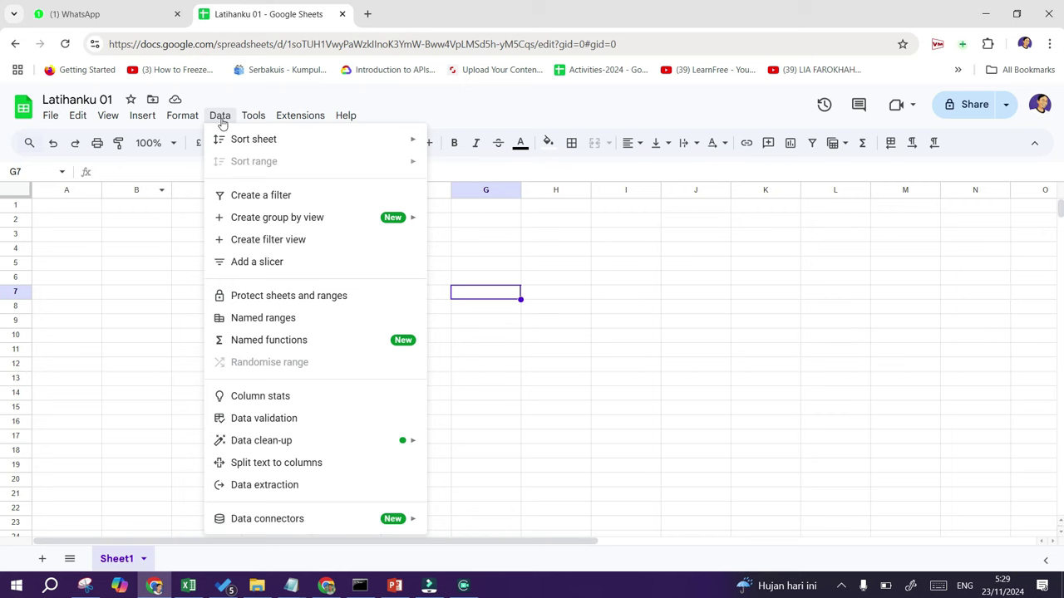
mouse_move(257, 122)
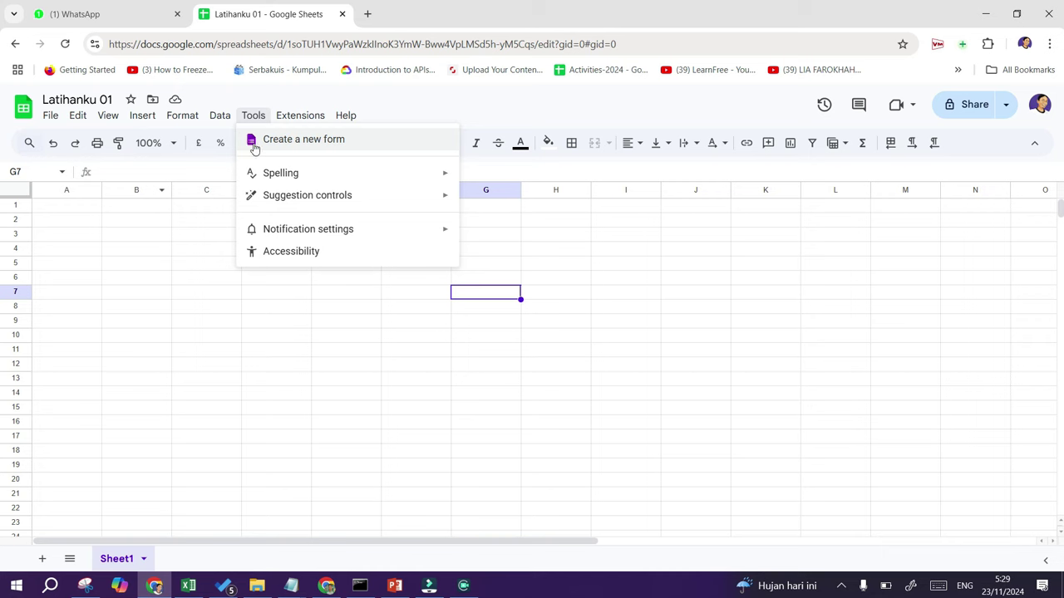
mouse_move(303, 115)
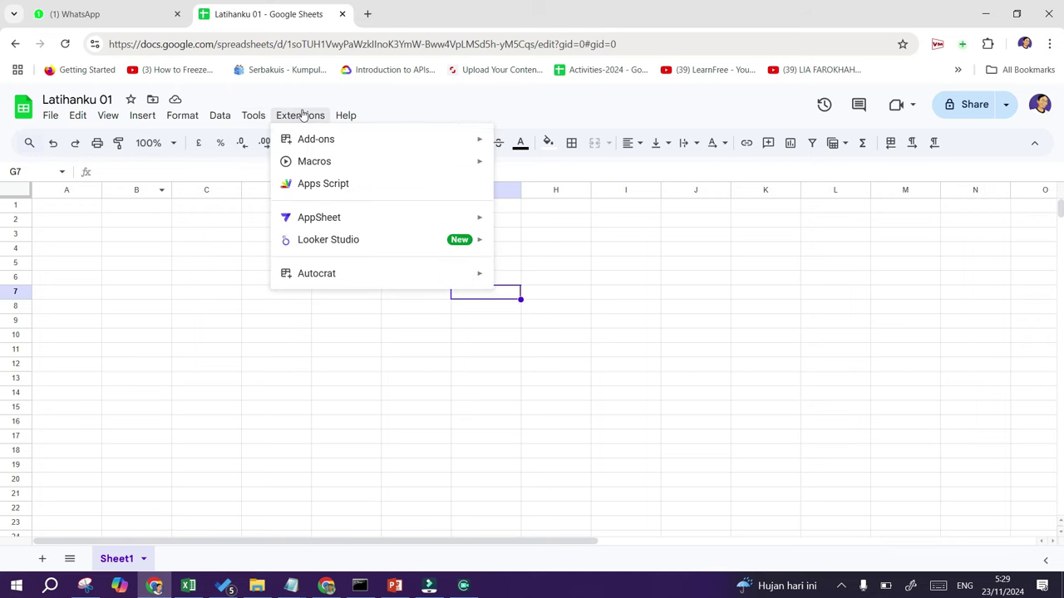
mouse_move(346, 116)
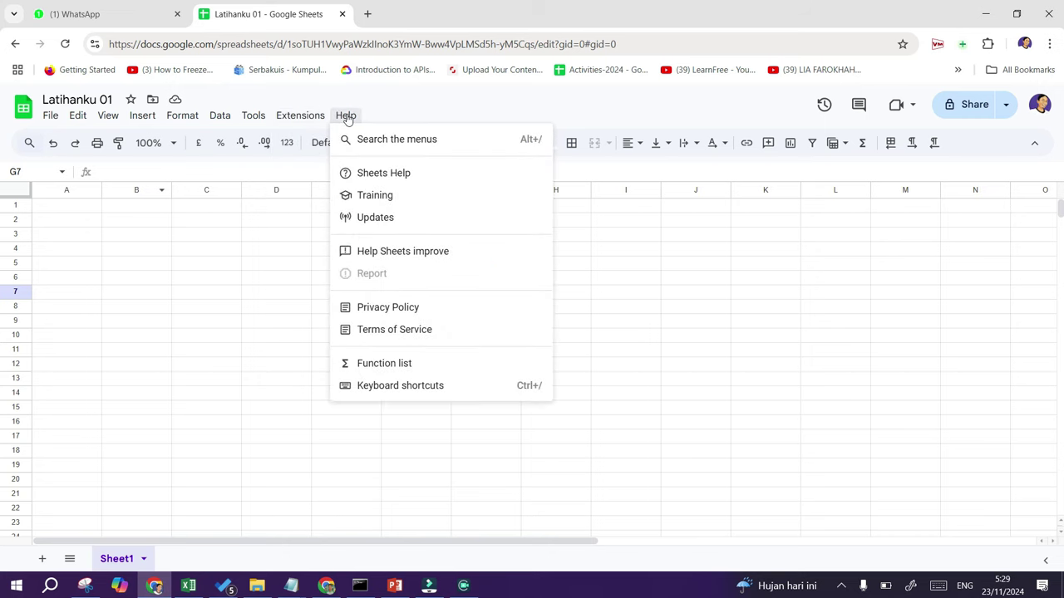
left_click(190, 284)
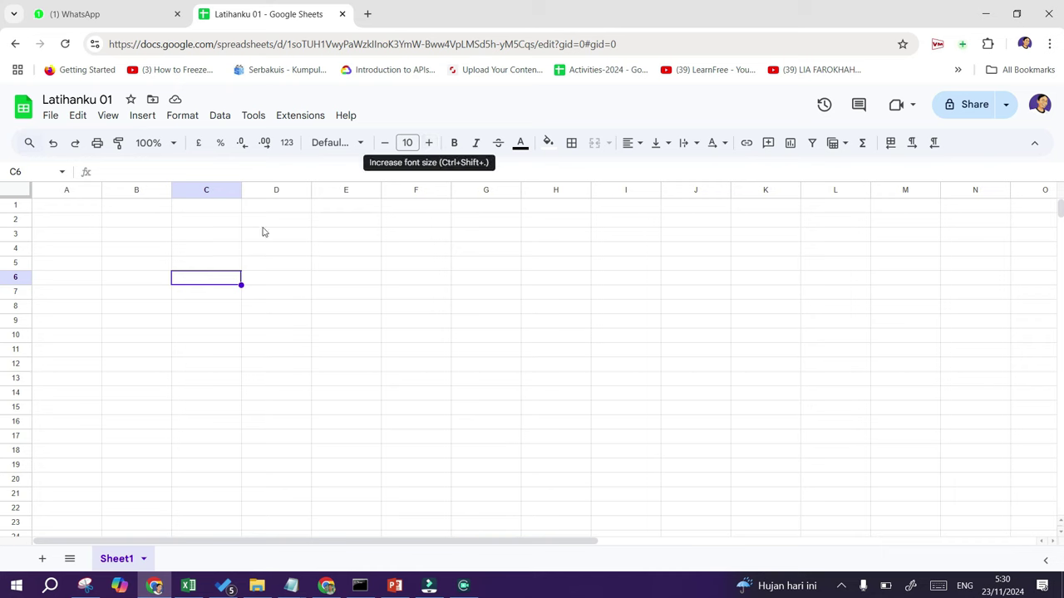
Enter the text "Latihan Google Sheets" in cell C4.
left_click(211, 251)
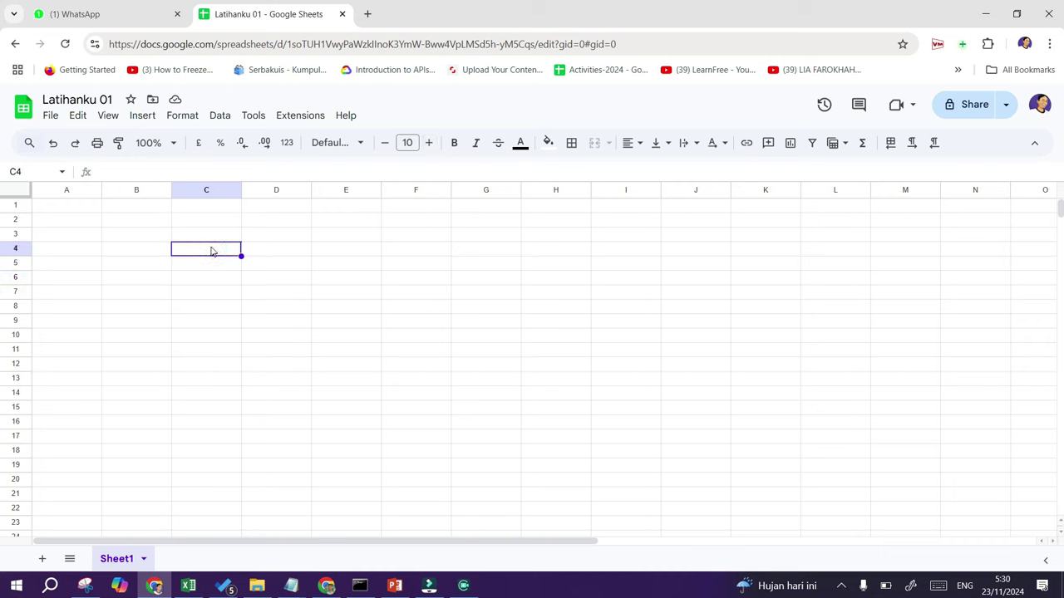
type("Latihan")
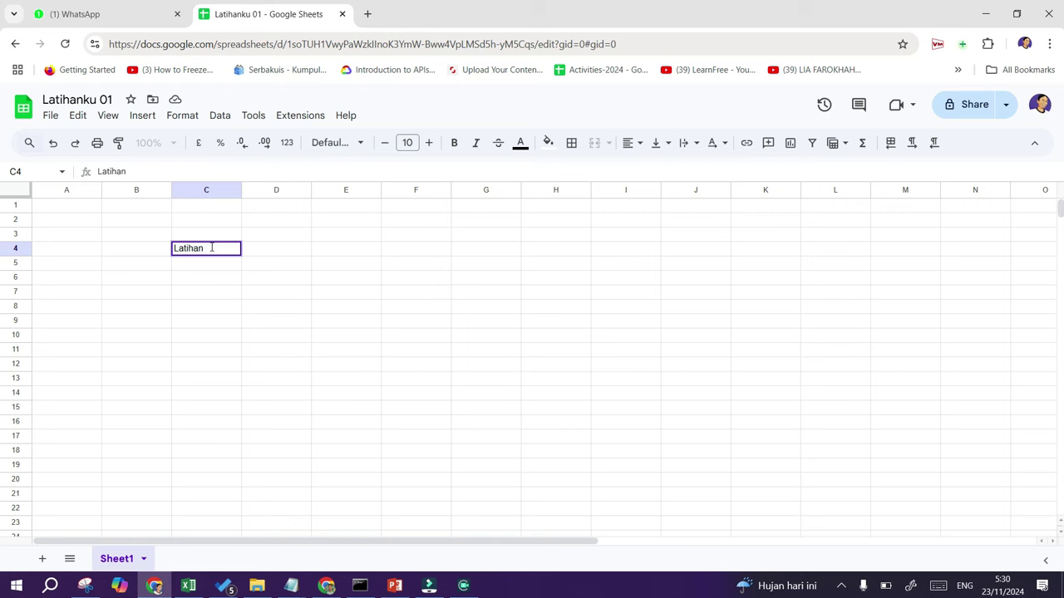
type(" Goog")
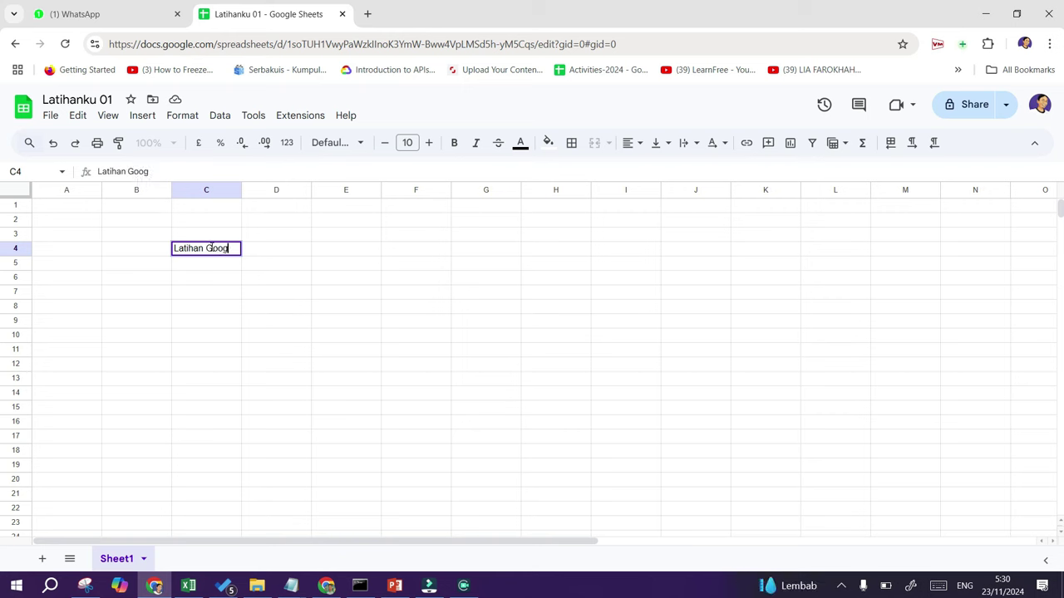
type("le")
key("BackSpace")
type("le Sheets")
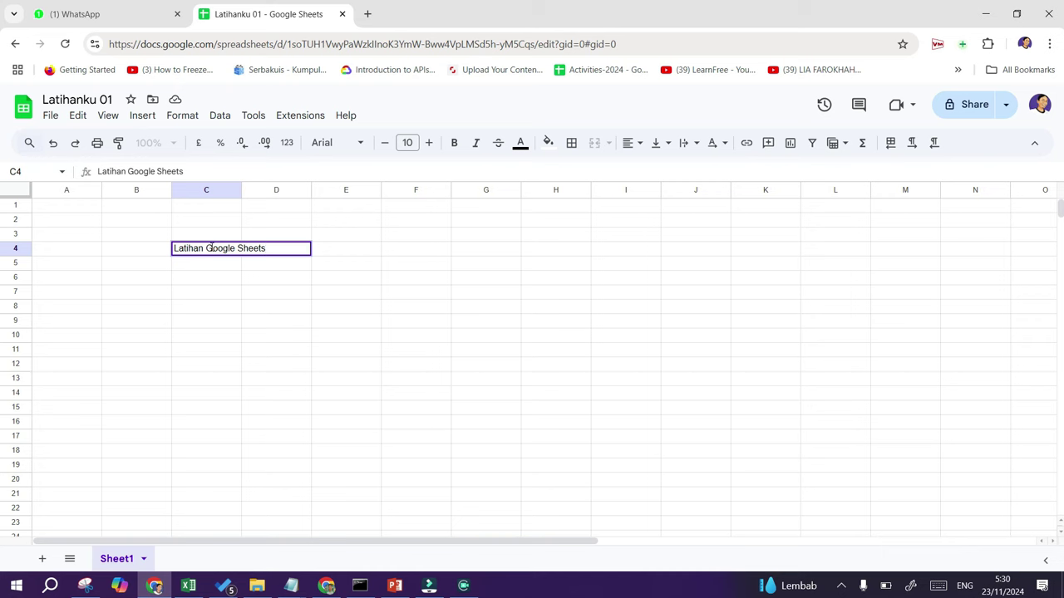
key("Return")
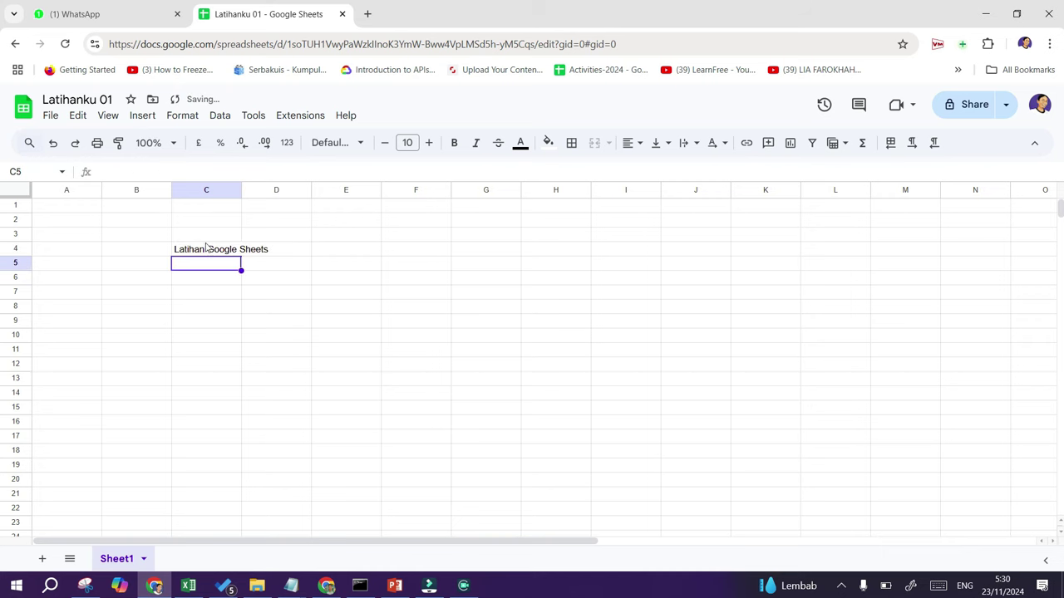
Undo and redo the text entry in cell C4 twice.
left_click(206, 248)
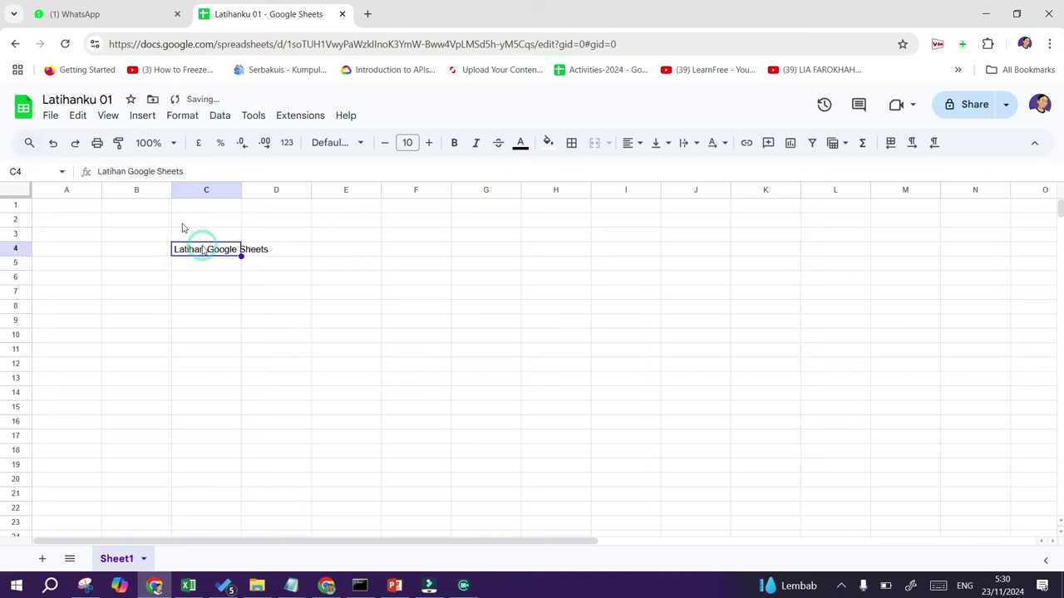
left_click(78, 116)
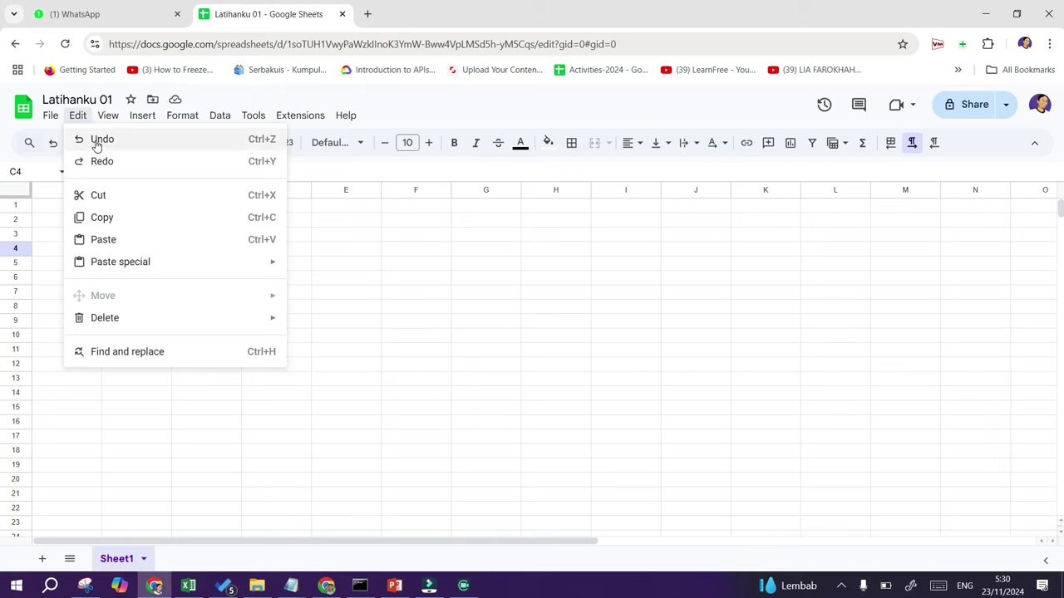
left_click(98, 141)
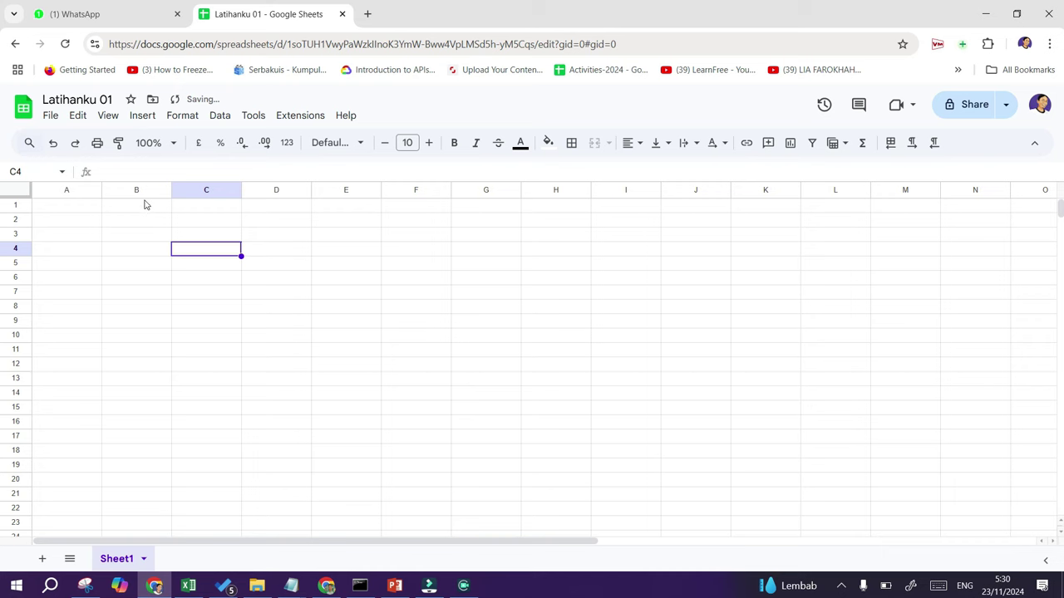
key("ctrl+y")
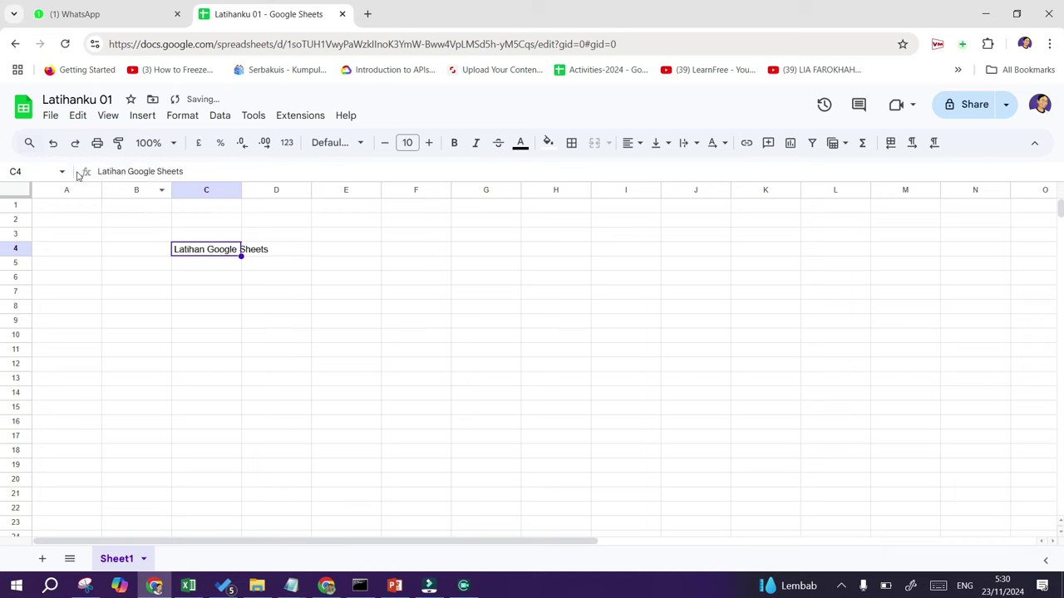
left_click(53, 143)
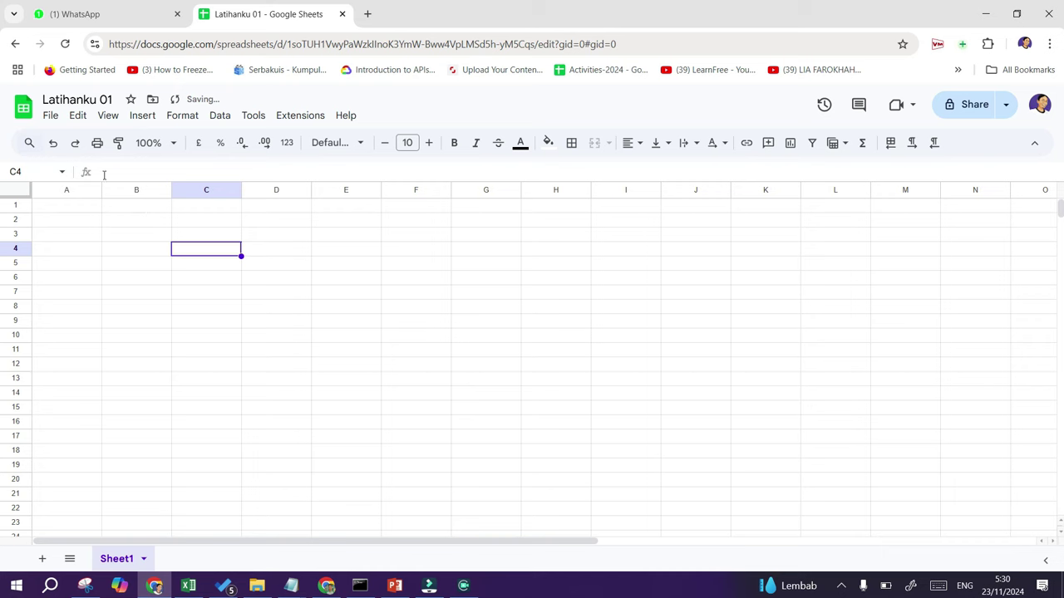
key("ctrl+y")
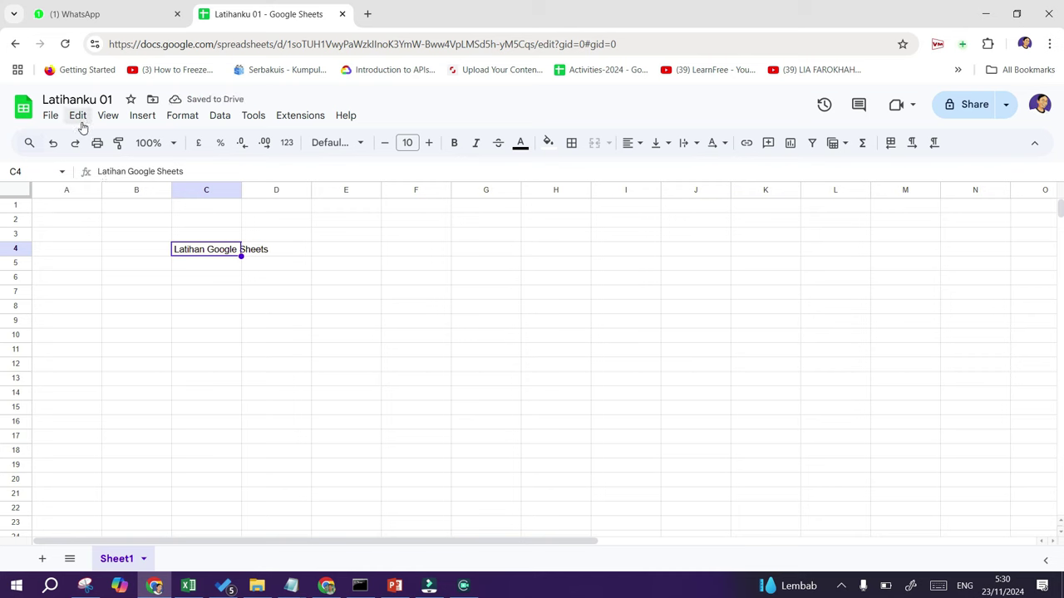
Set the font size of the text in cell C4 to 12.
left_click(184, 120)
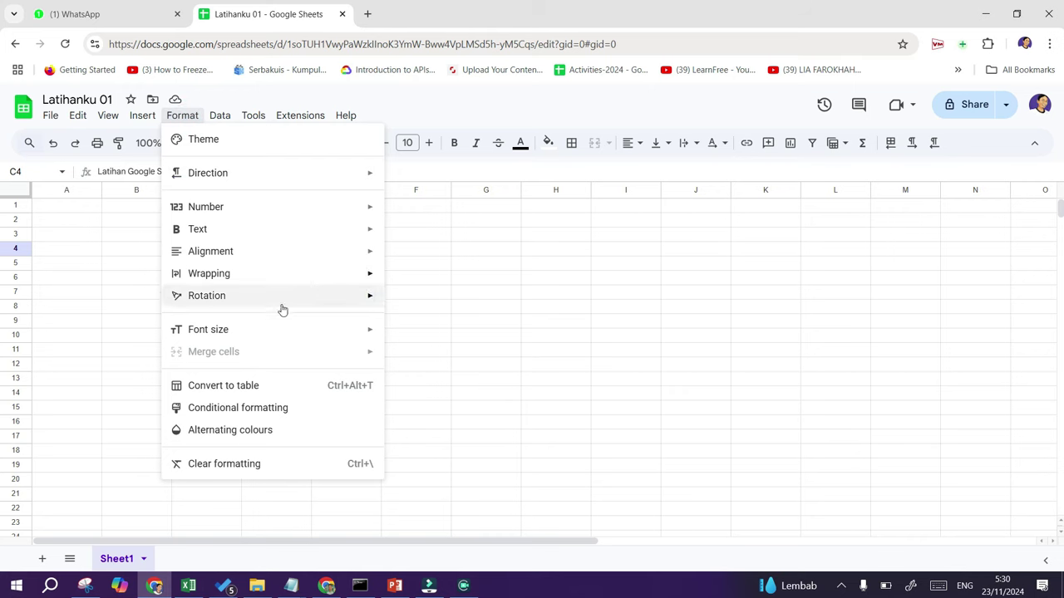
mouse_move(290, 335)
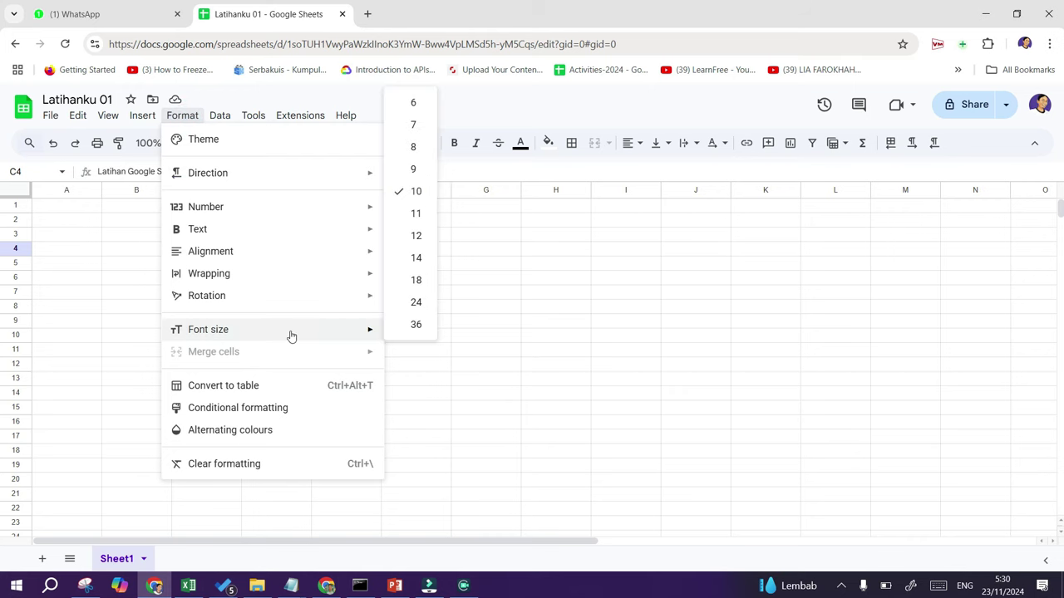
left_click(415, 235)
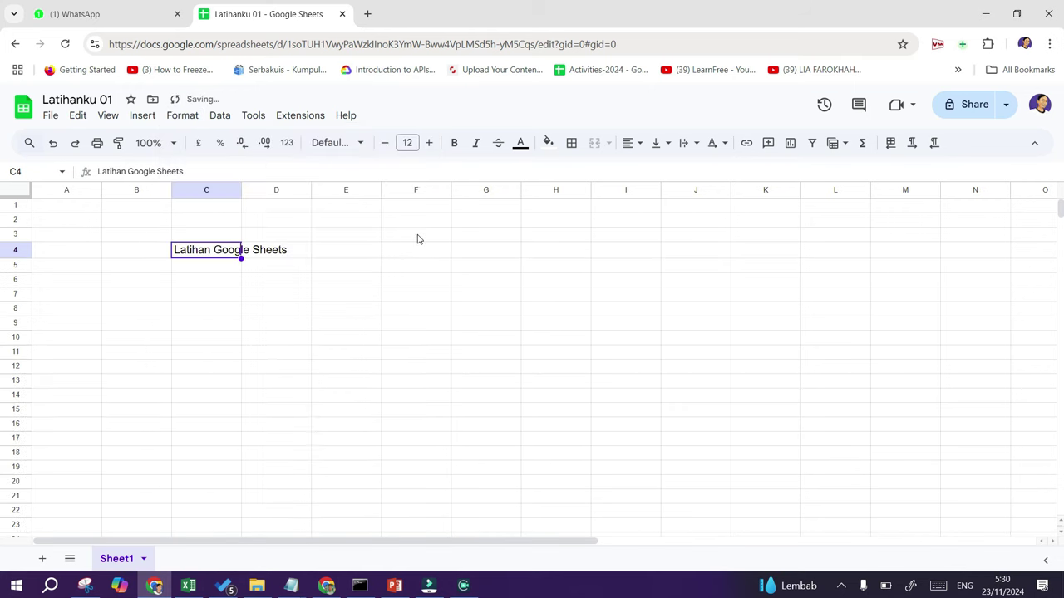
Step the font size of cell C4 down to 11, up to 15 and back down to 10.
left_click(385, 143)
left_click(429, 143)
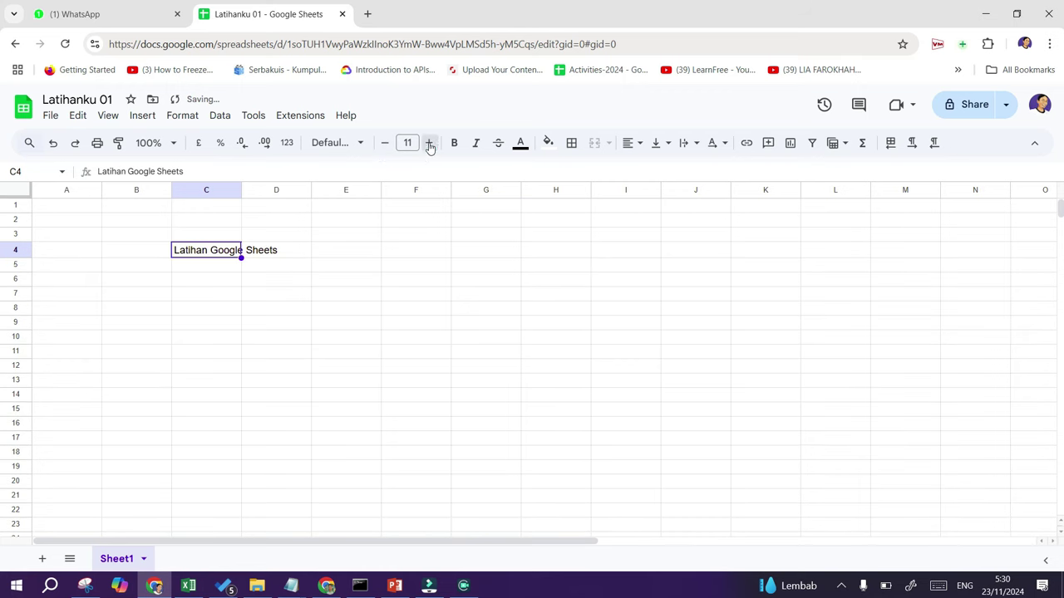
left_click(429, 143)
left_click(428, 143)
left_click(429, 143)
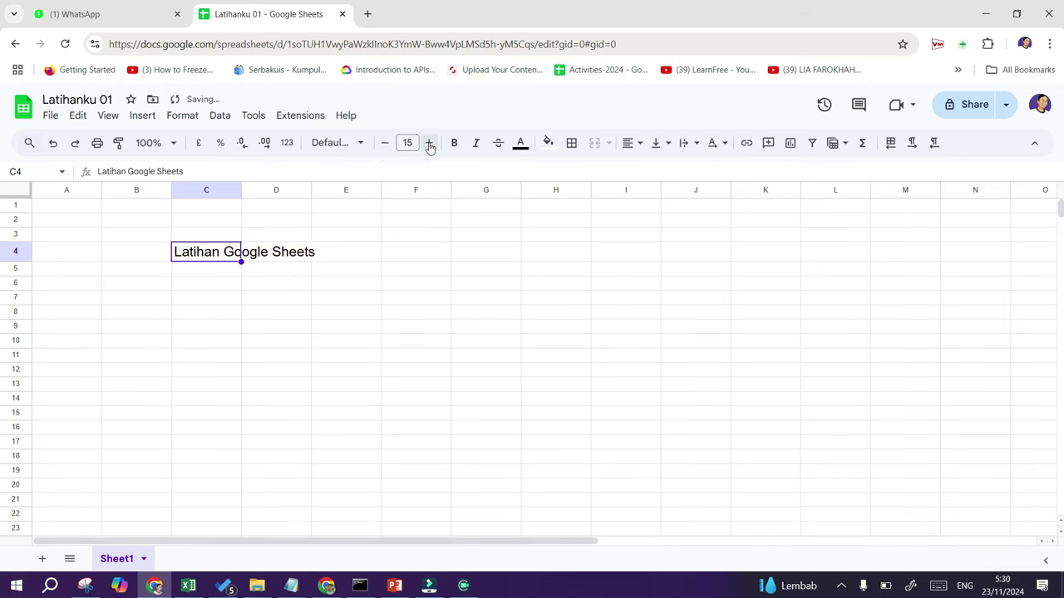
left_click(385, 143)
left_click(384, 143)
left_click(386, 143)
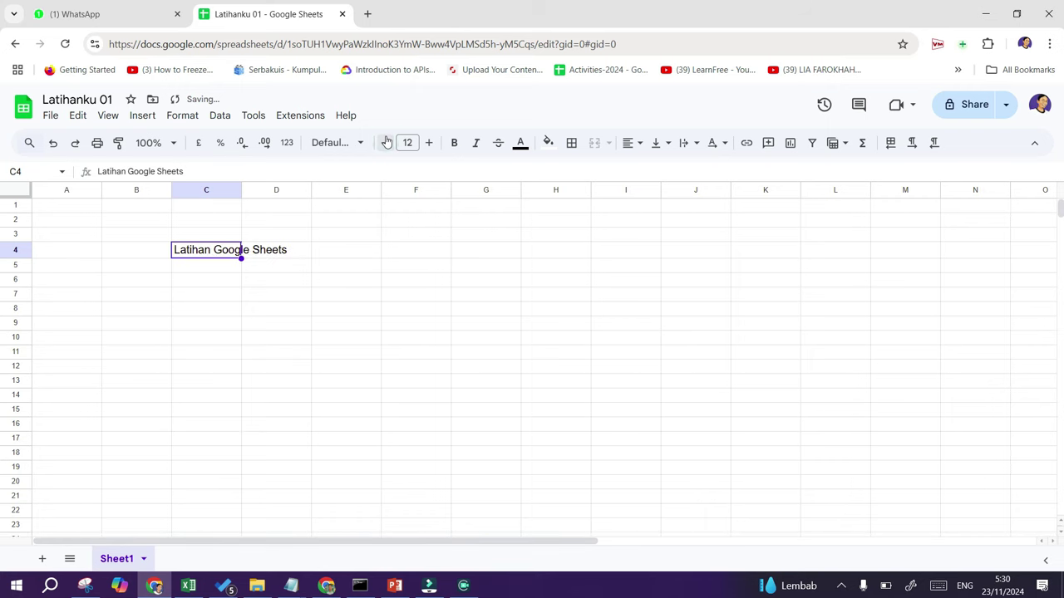
left_click(387, 143)
left_click(387, 143)
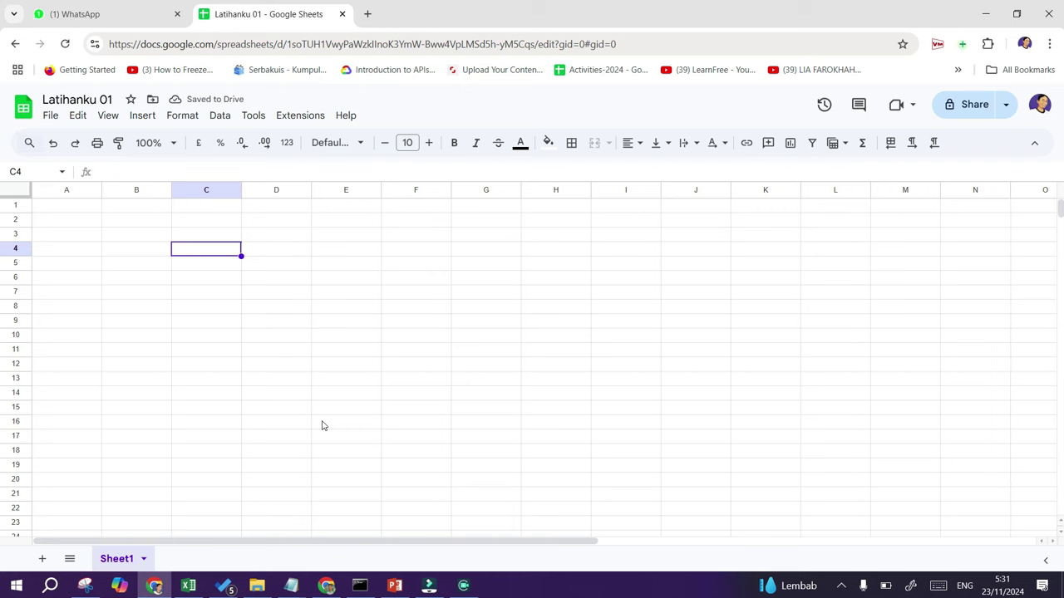
Enter a person's name in cell B7 and reselect the cell to view its content in the formula bar.
left_click(112, 171)
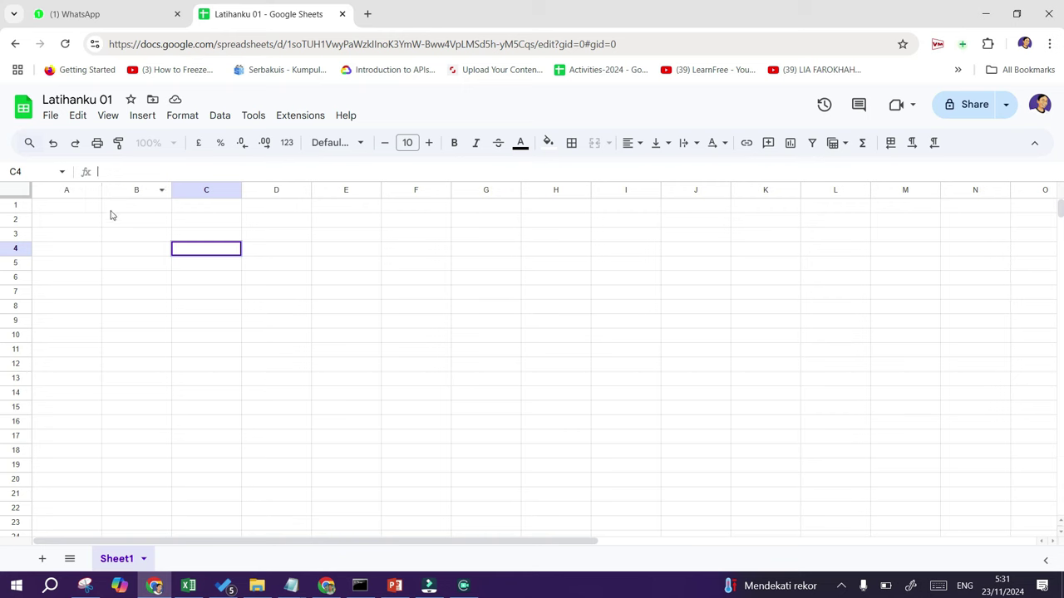
left_click(140, 275)
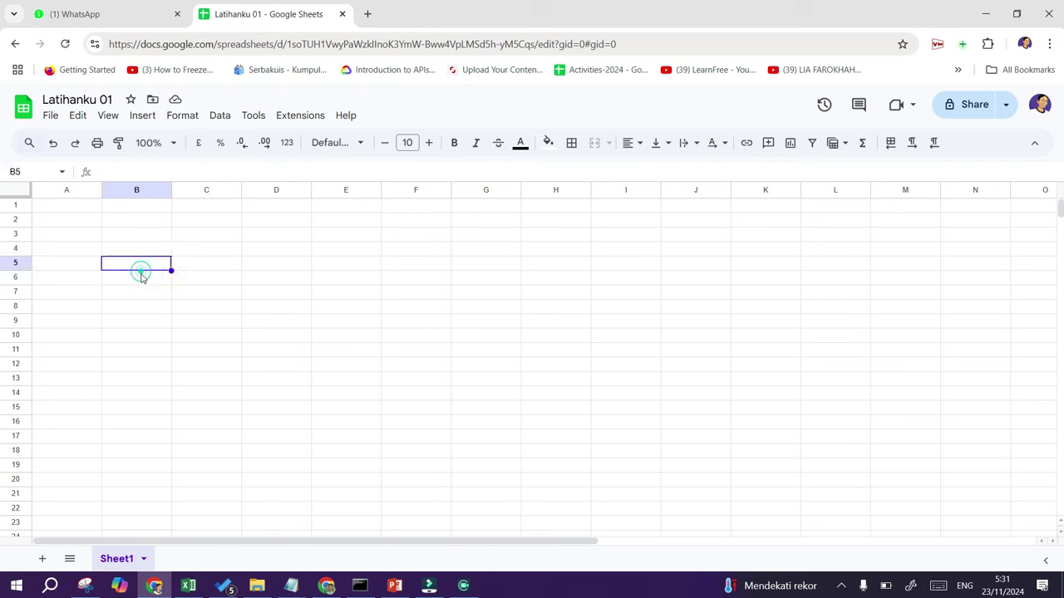
left_click(136, 292)
type("Su")
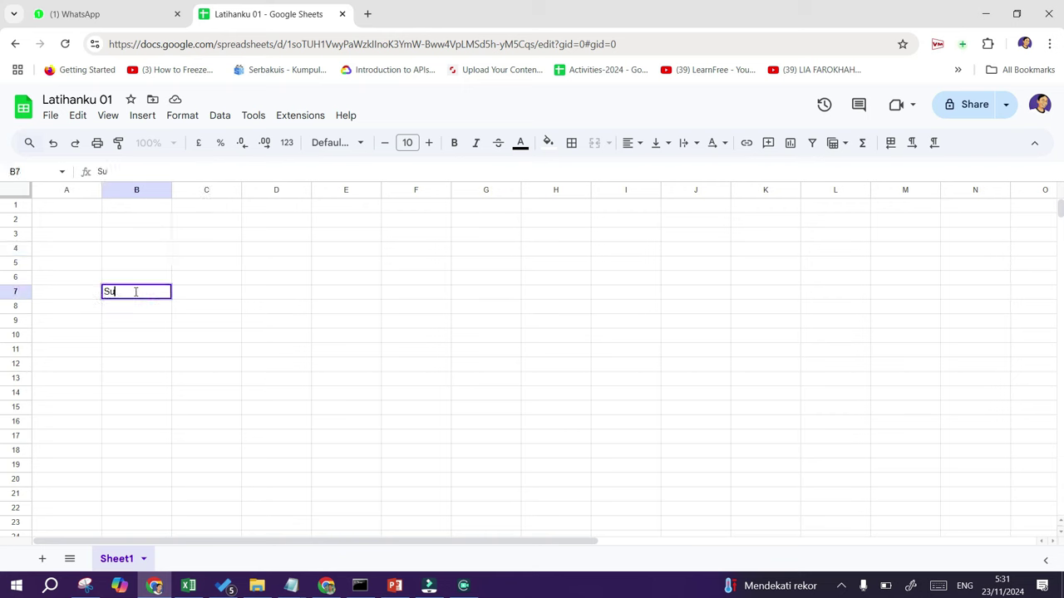
type("pono")
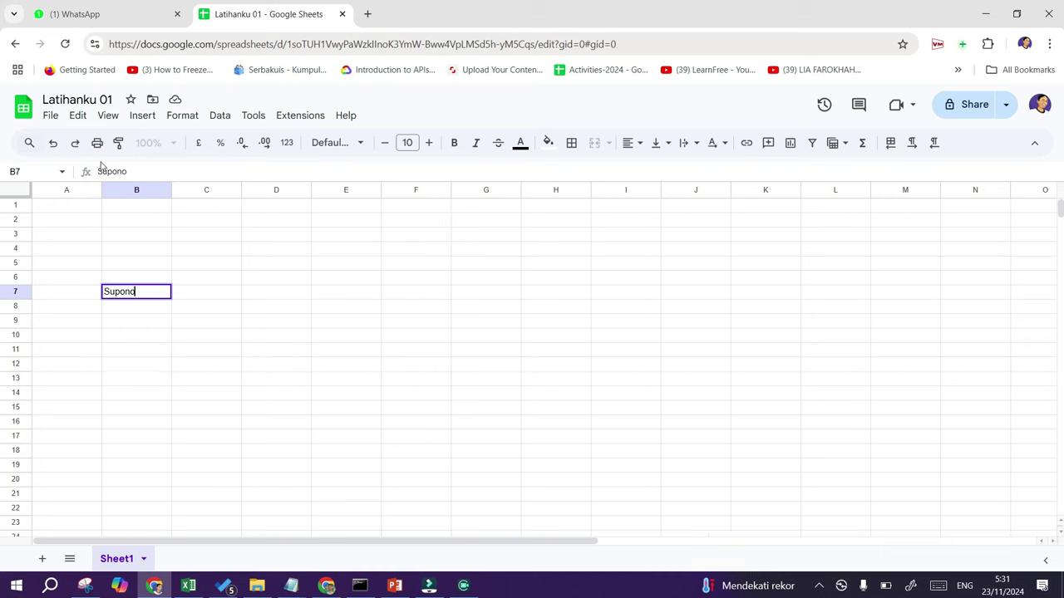
left_click(138, 307)
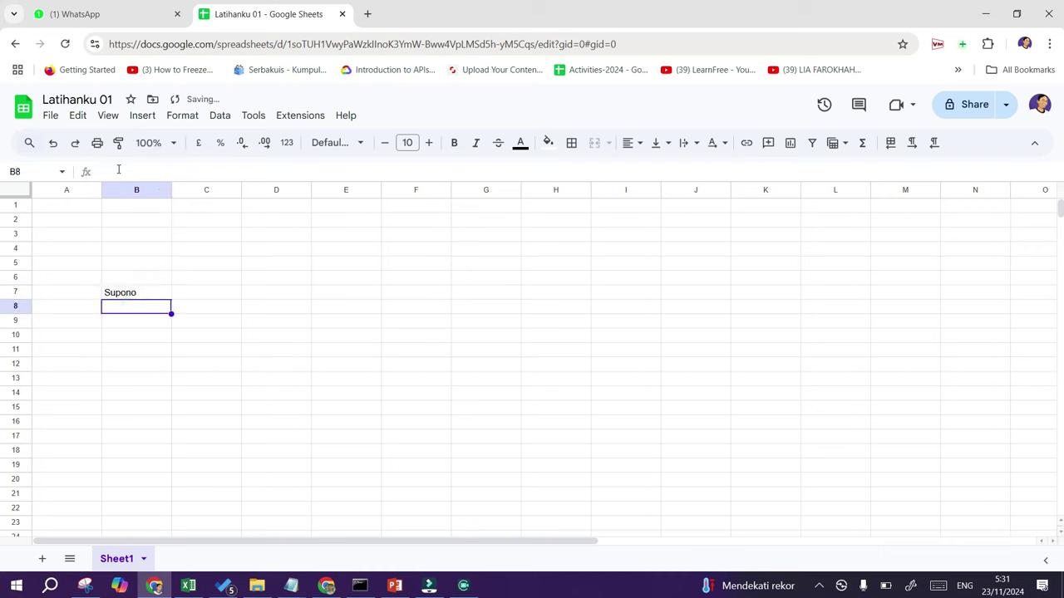
left_click(143, 293)
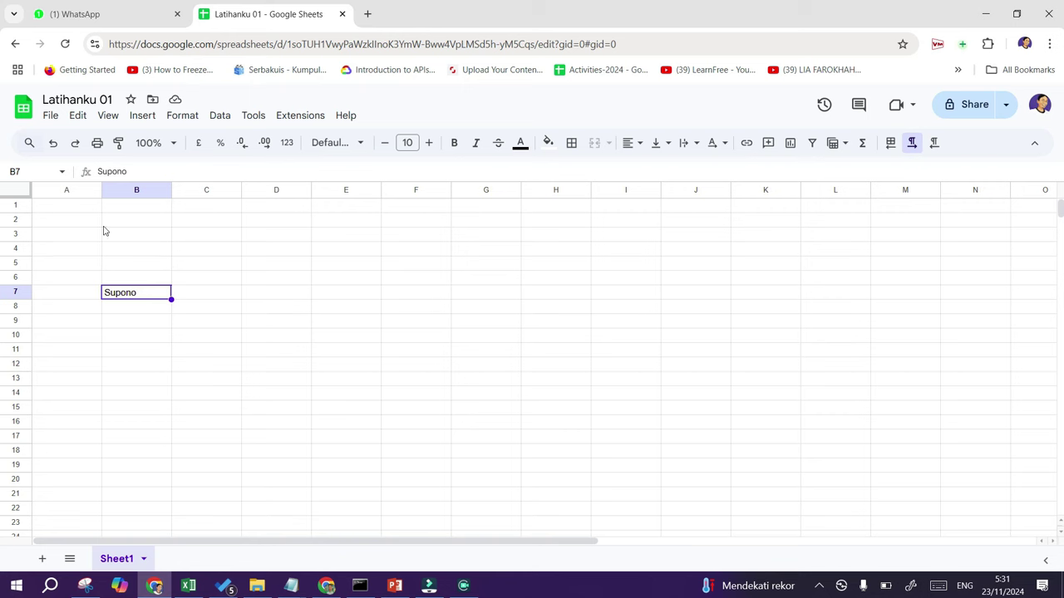
Select cells C7, B10, B7 and M9 in turn and return to B7 to compare their cell addresses and contents.
left_click(210, 293)
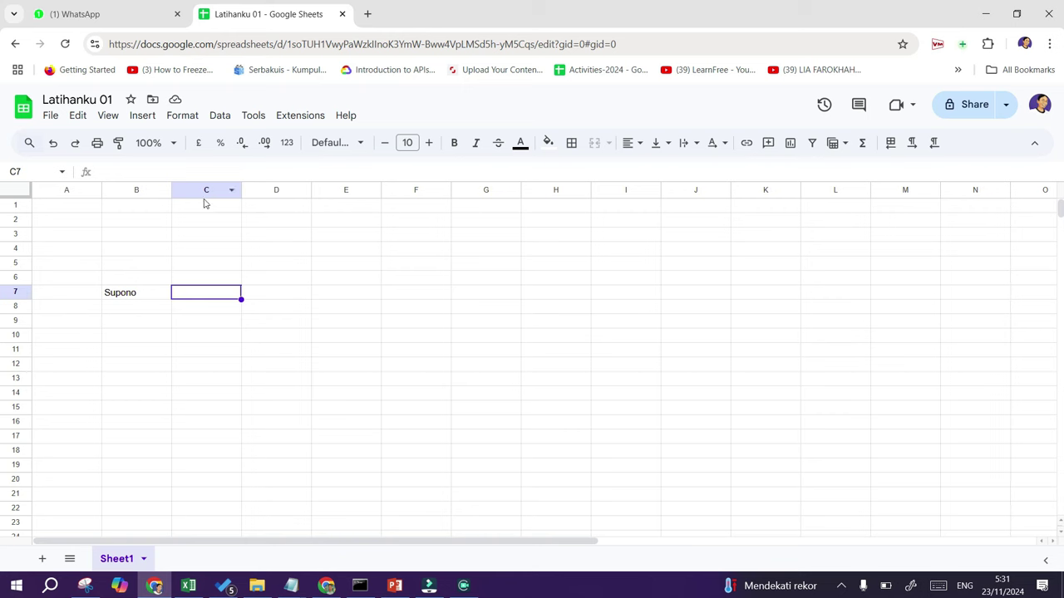
left_click(153, 339)
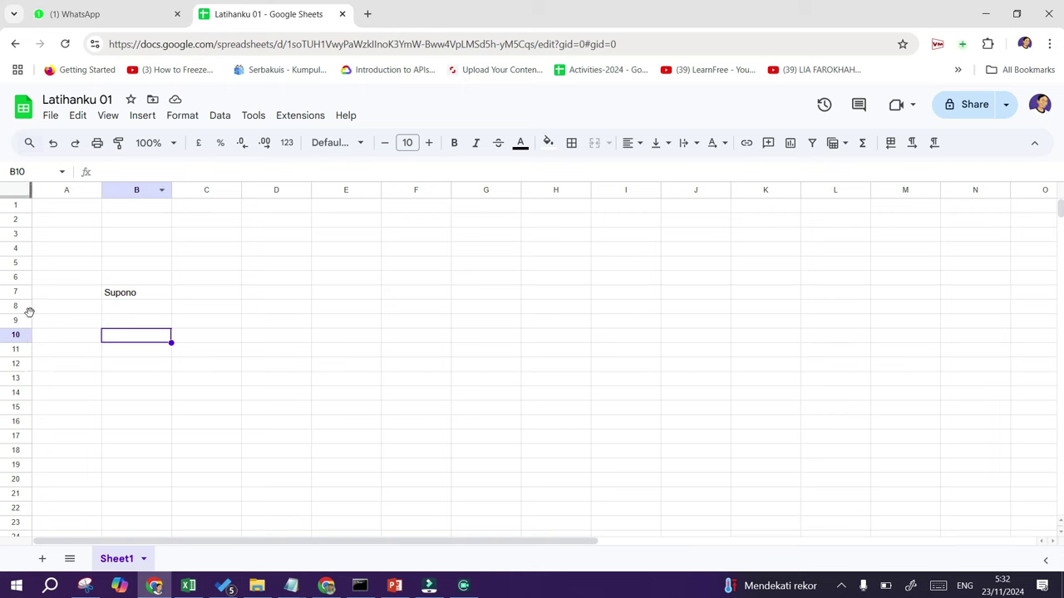
left_click(120, 295)
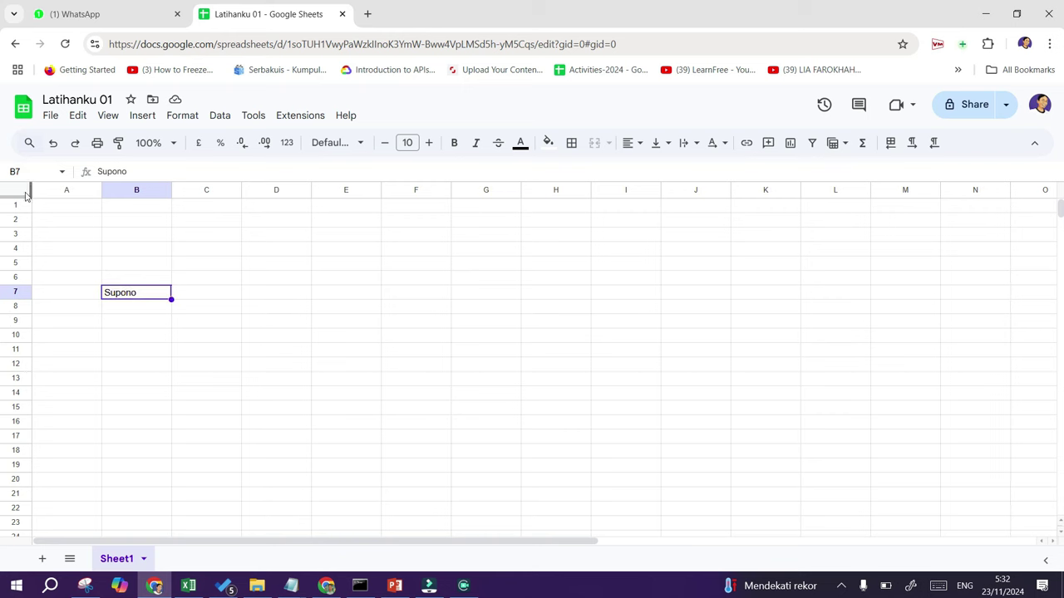
left_click(923, 322)
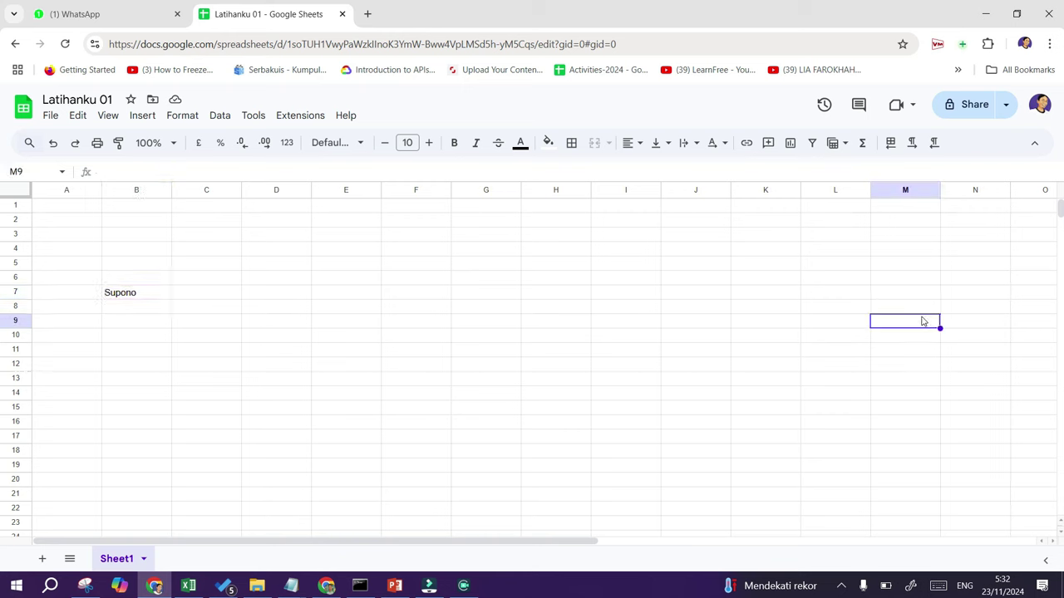
left_click(118, 296)
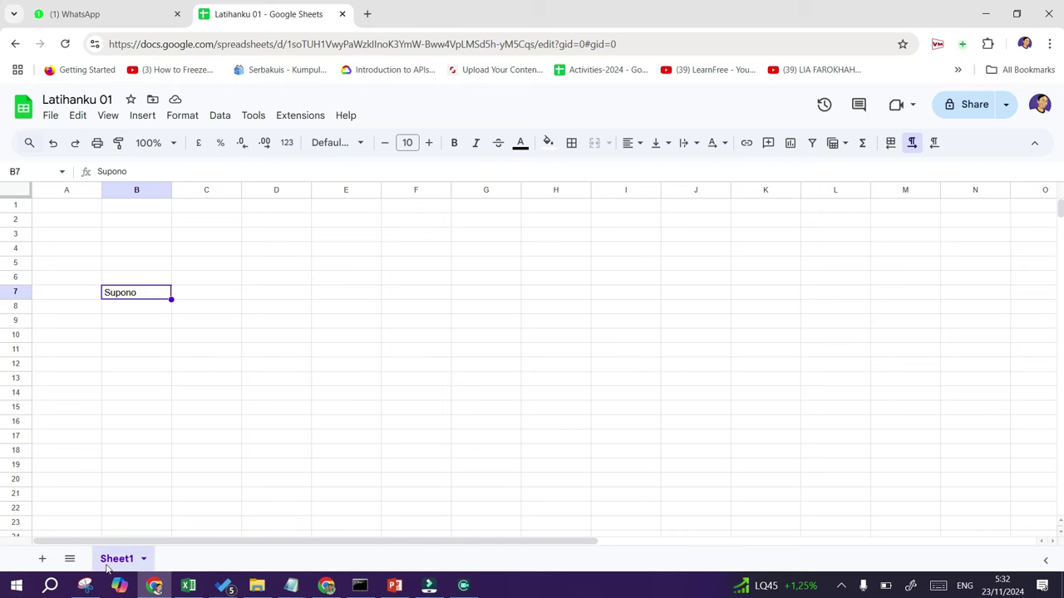
Add three new sheets to the spreadsheet.
left_click(44, 559)
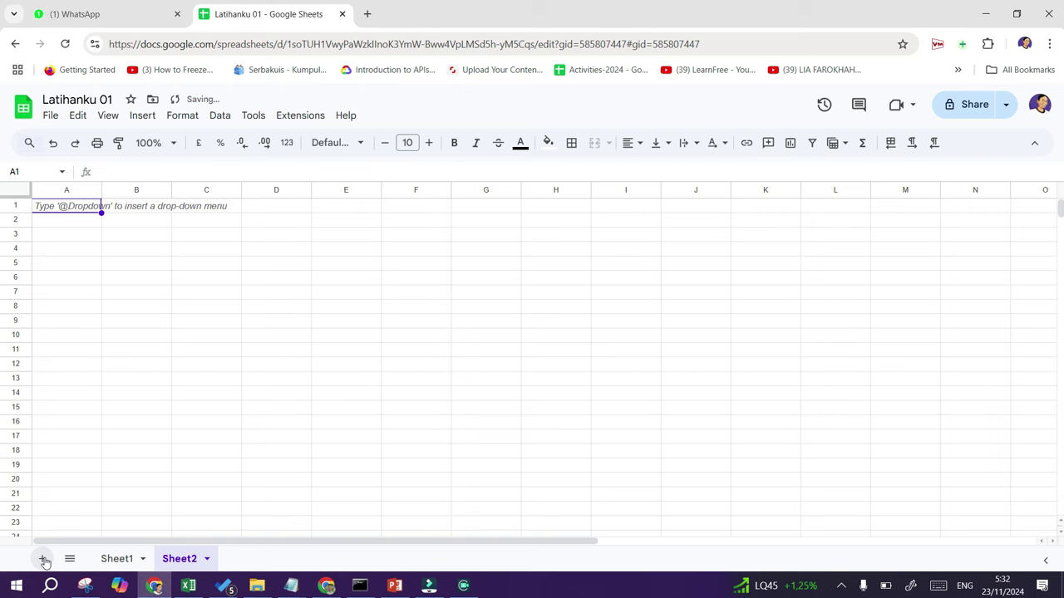
left_click(43, 559)
left_click(43, 559)
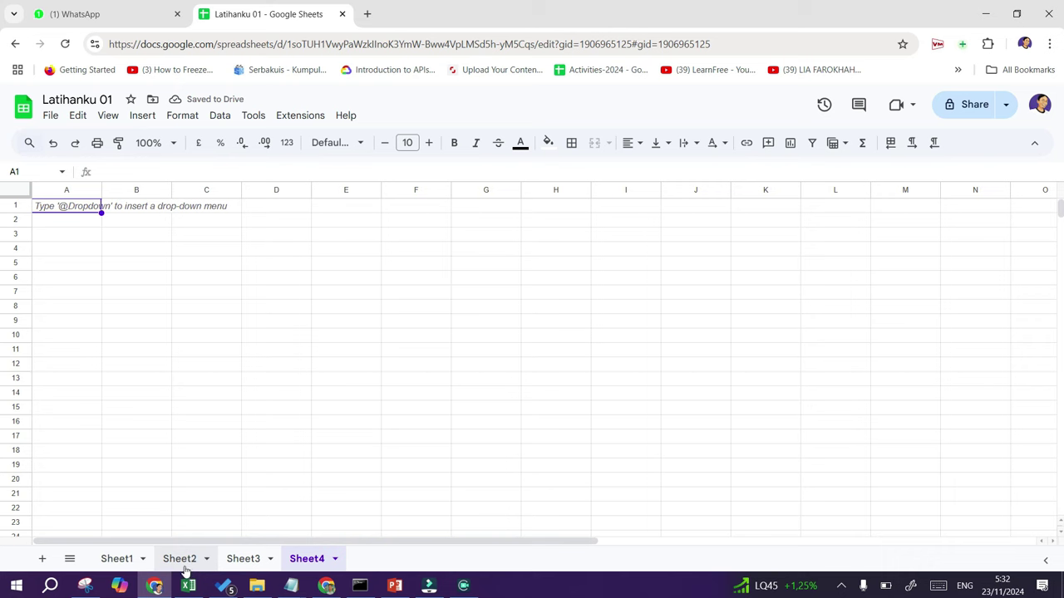
right_click(184, 561)
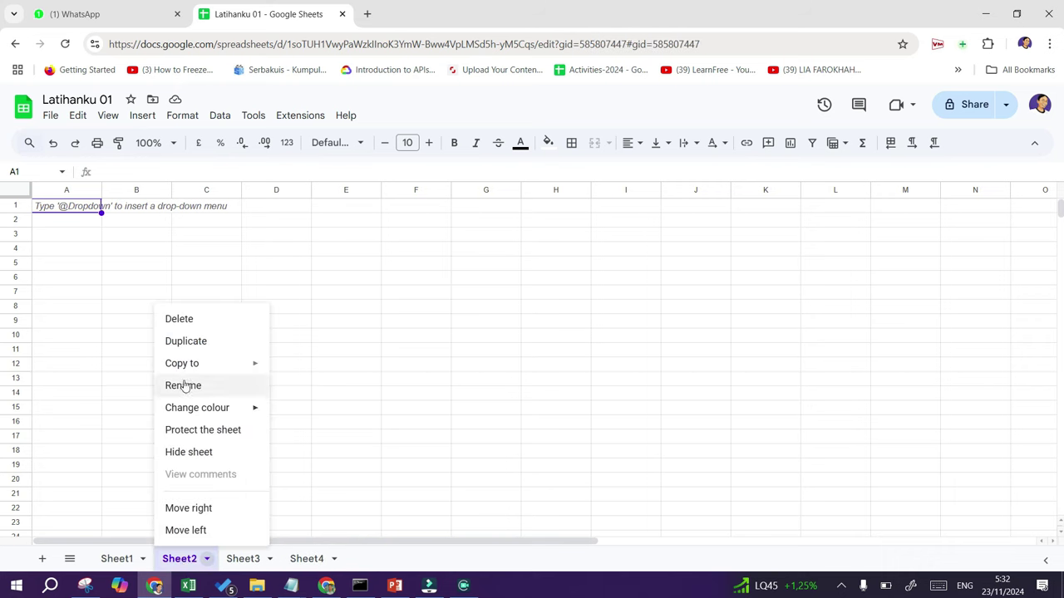
double_click(180, 563)
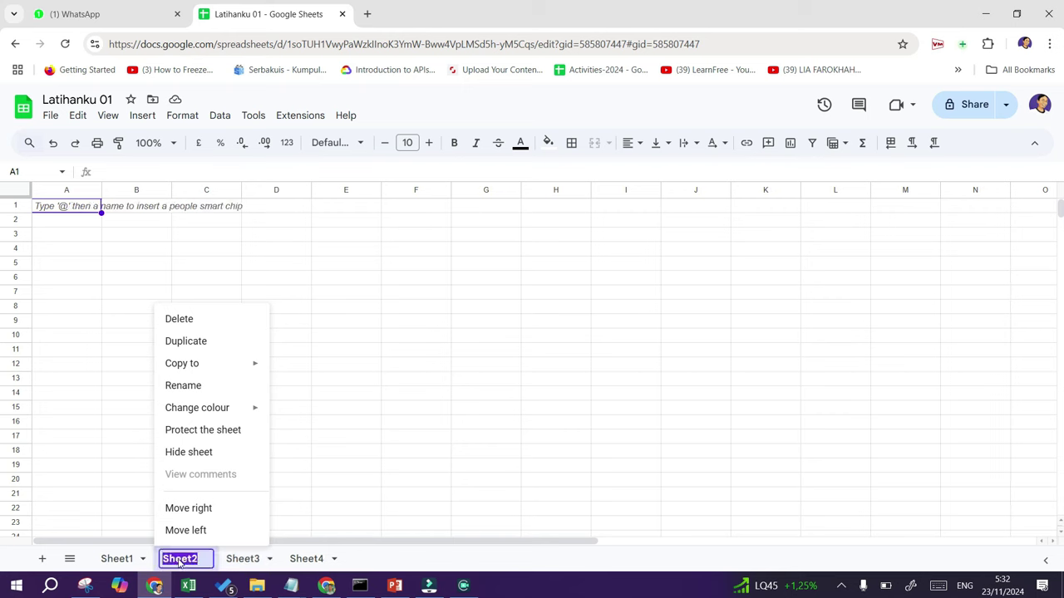
left_click(384, 459)
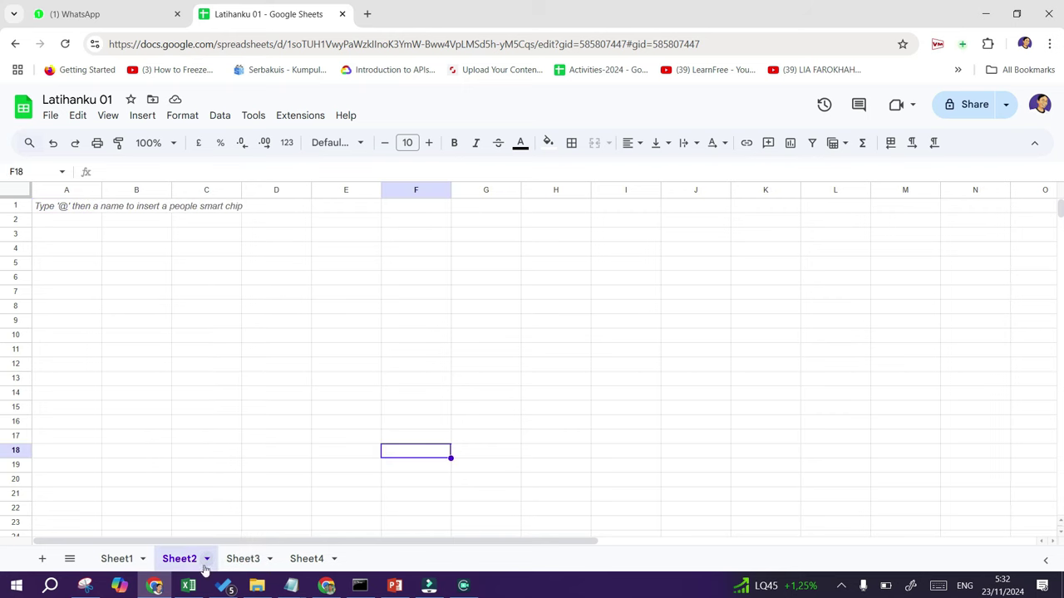
Rename Sheet2 as Transaksi.
double_click(179, 559)
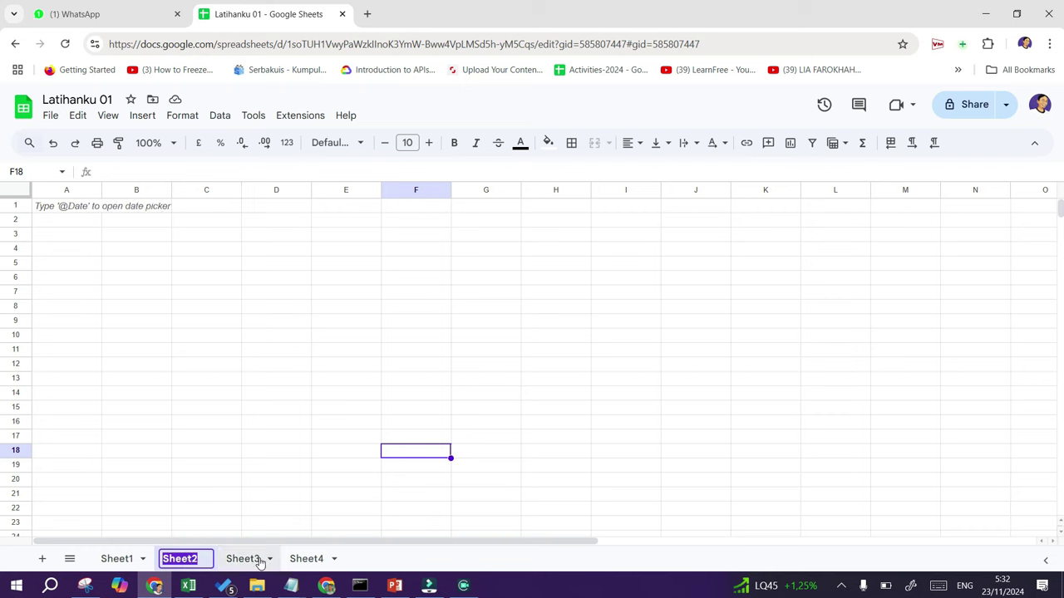
type("M")
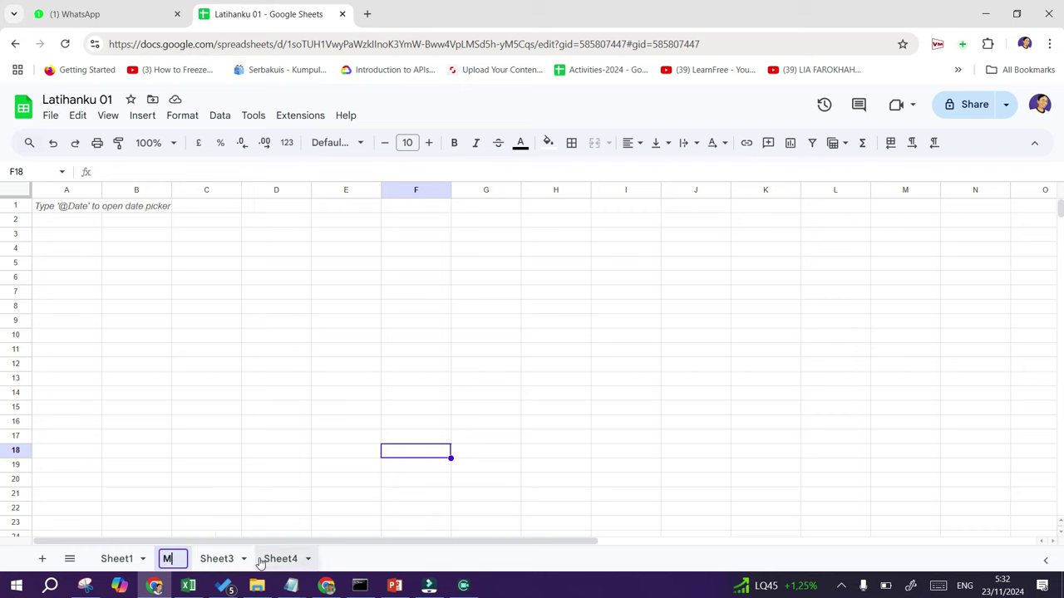
key("BackSpace")
type("Transaksi")
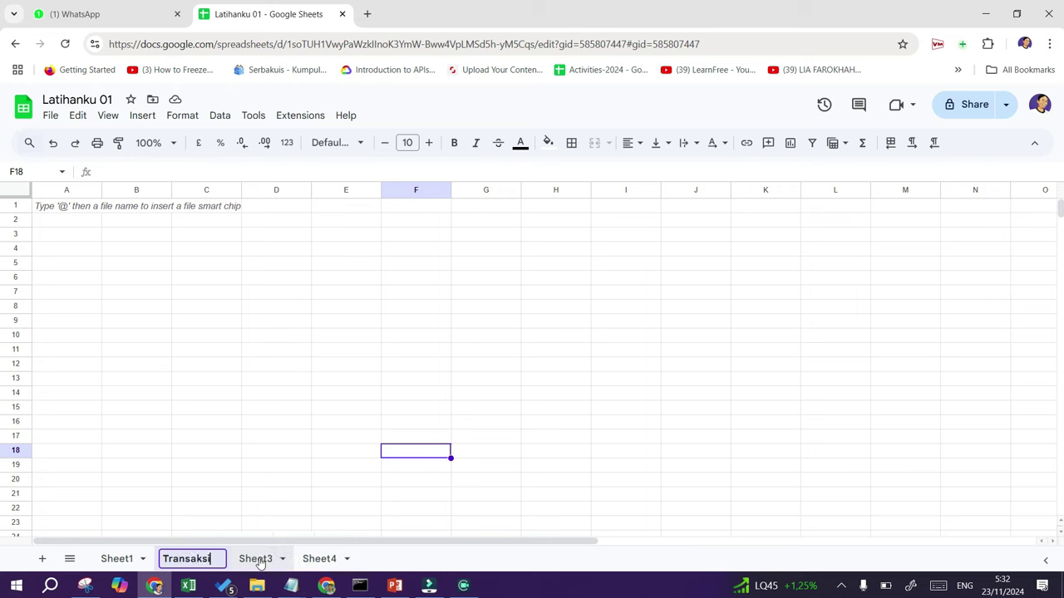
key("Return")
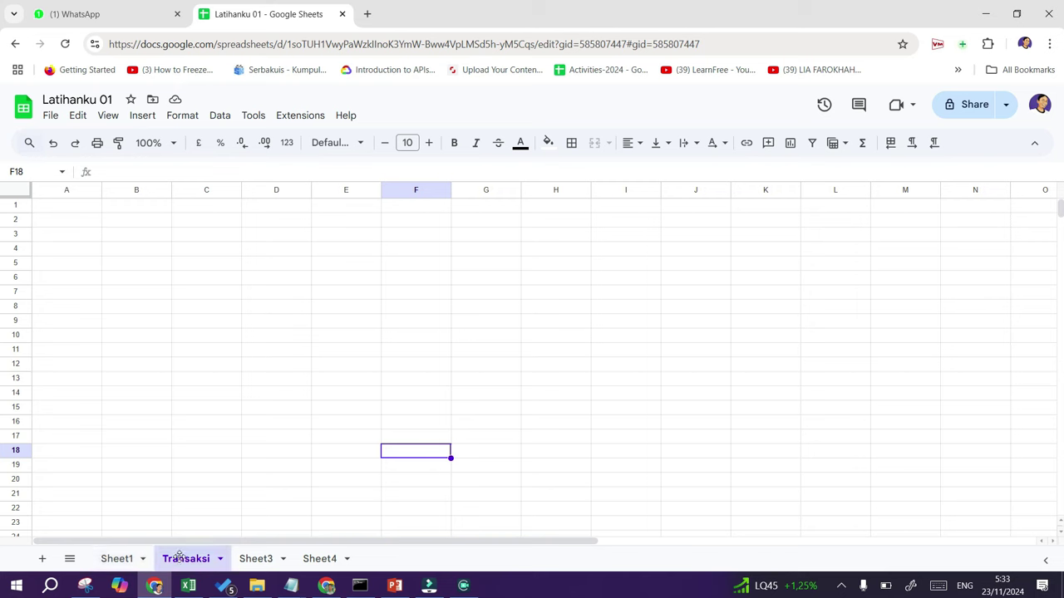
Move the Transaksi sheet ahead of Sheet1, shift it one place right, and move it back to first position.
left_click_drag(191, 564, 122, 555)
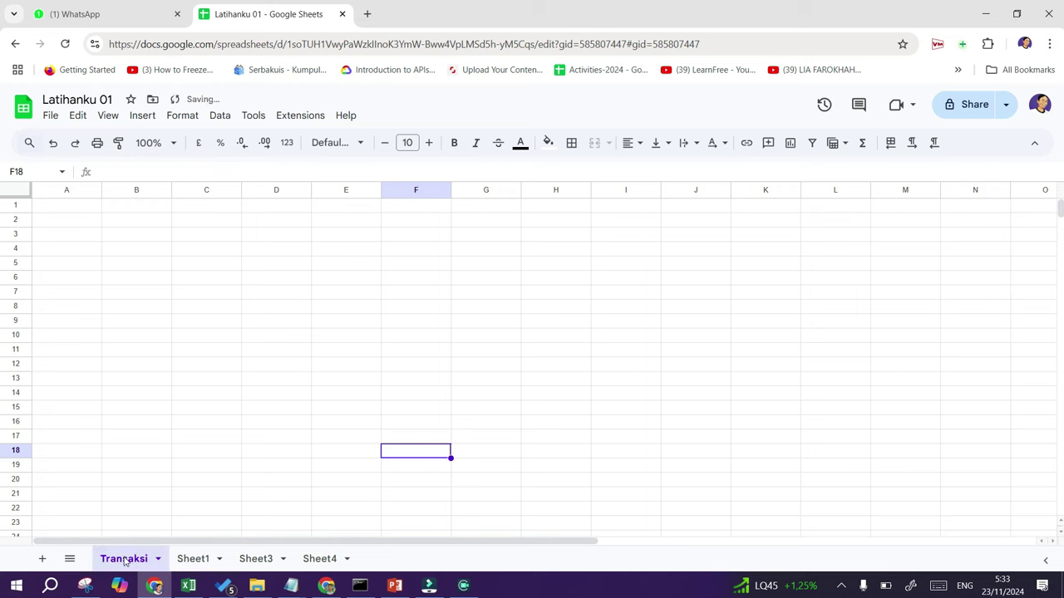
right_click(131, 555)
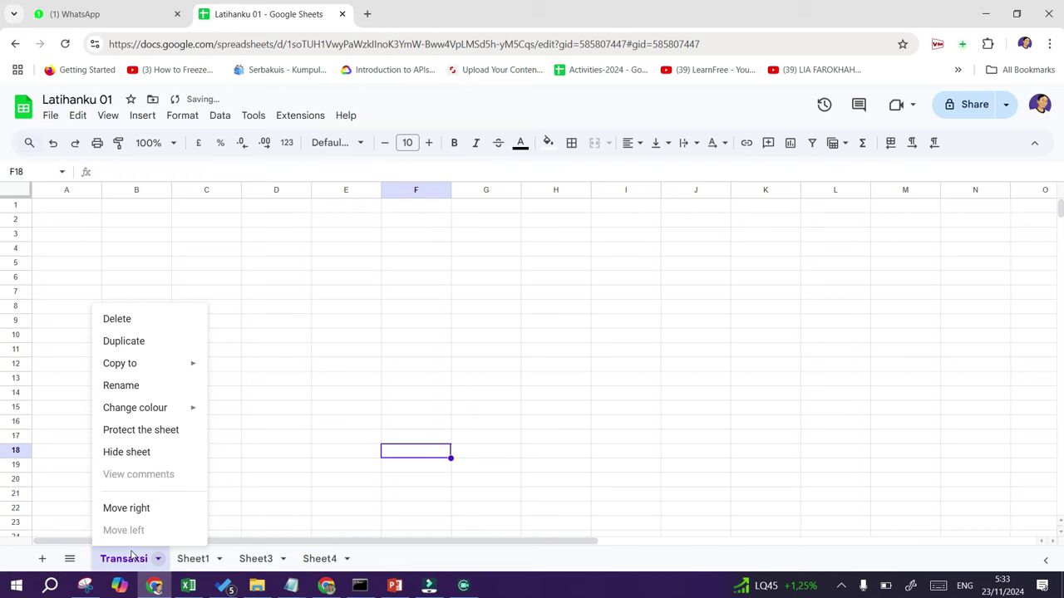
left_click(154, 510)
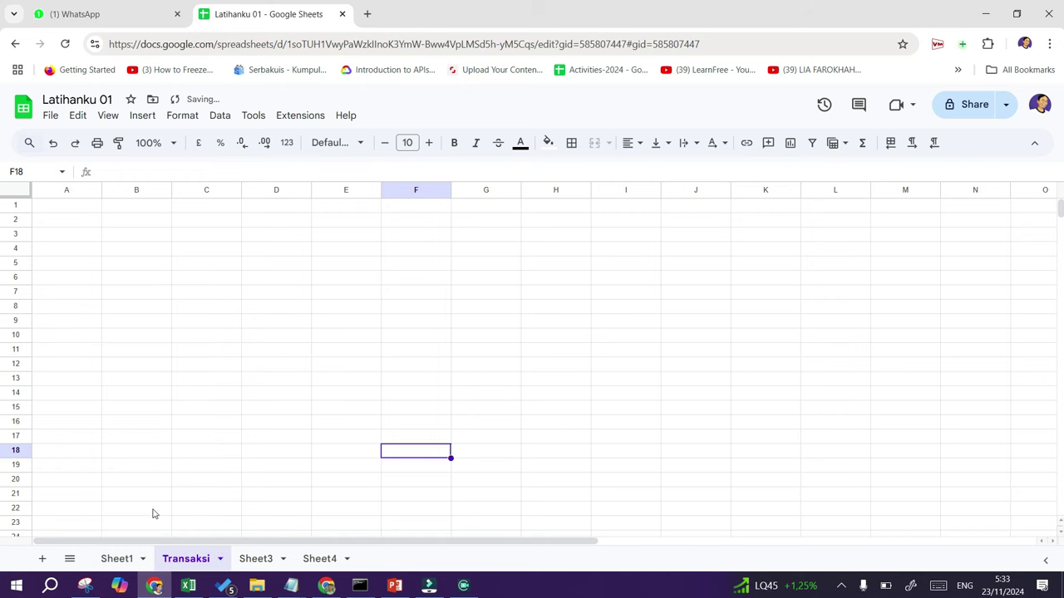
right_click(186, 558)
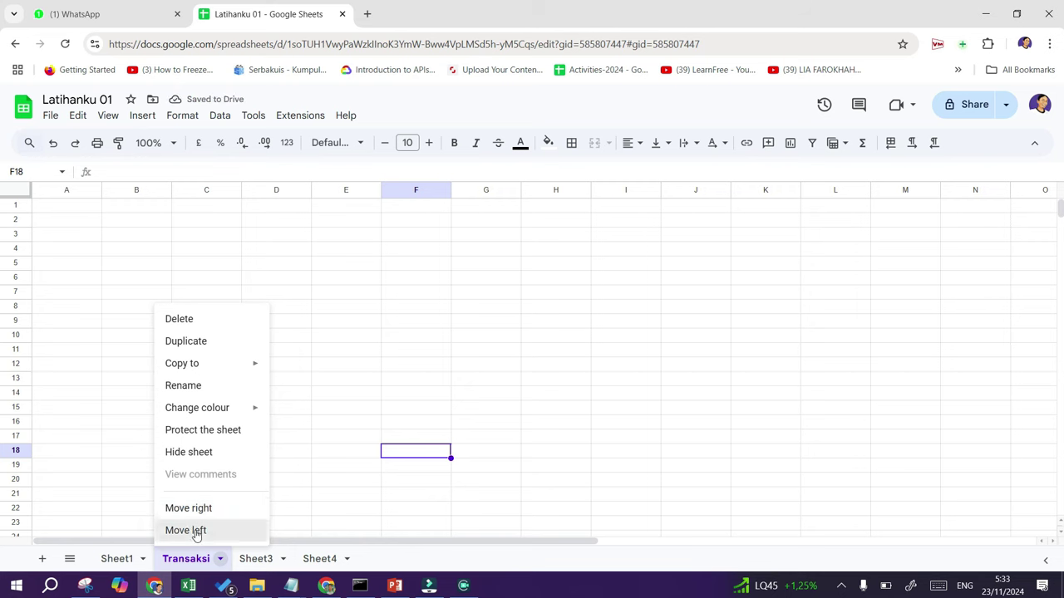
left_click(197, 531)
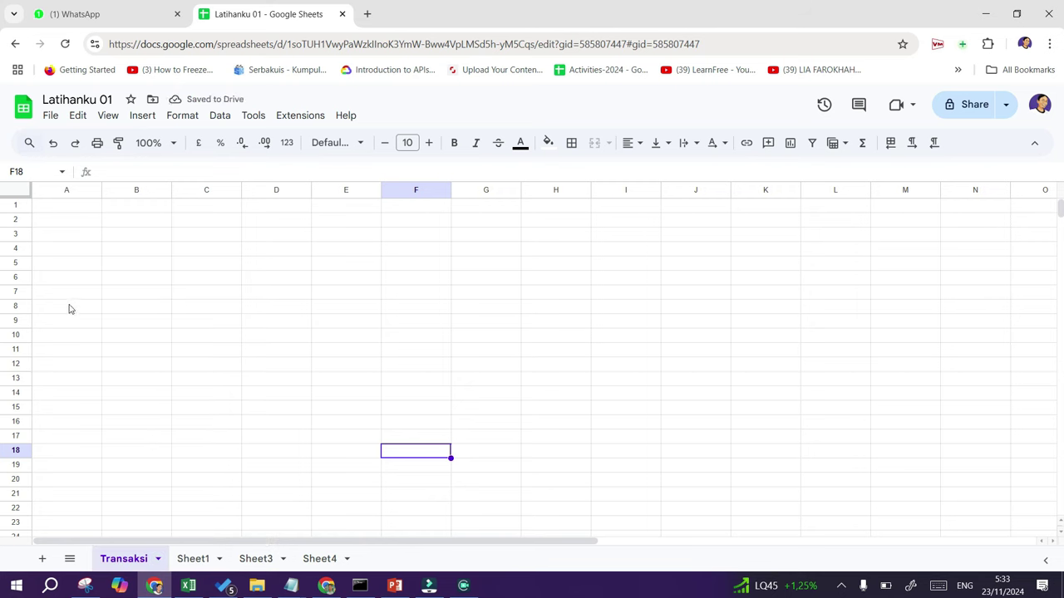
Enter the text "Ini sheets transaksi" in cell B9 of the Transaksi sheet.
left_click(129, 322)
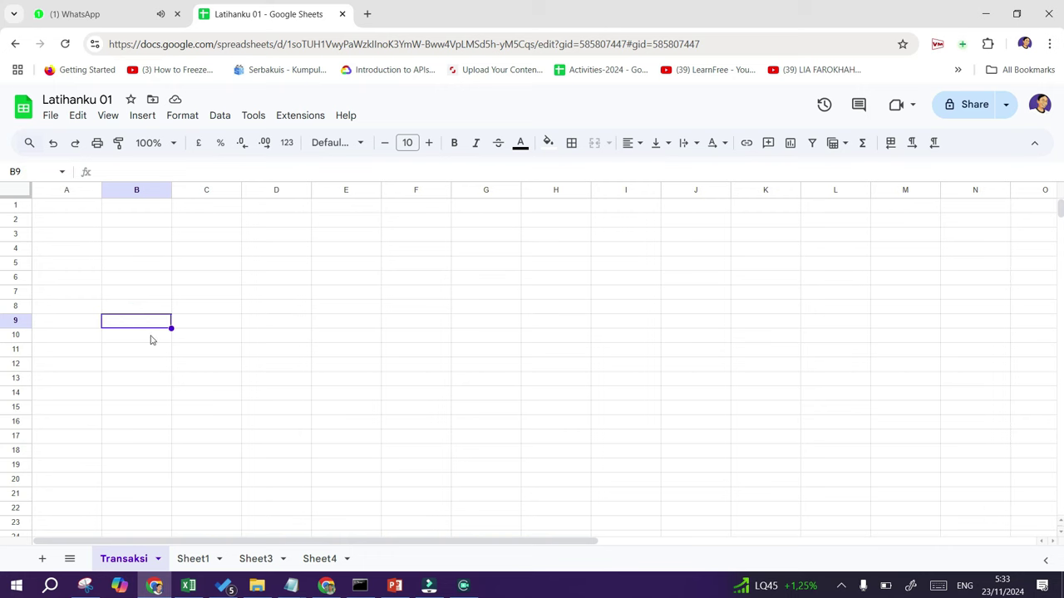
type("Ini")
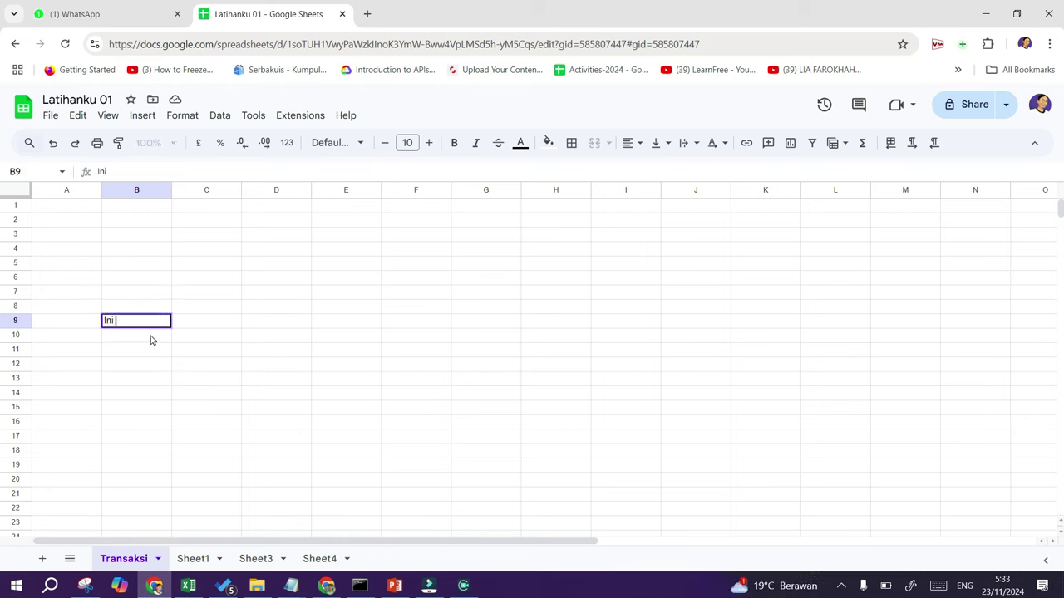
type(" sheets transaksi")
key("Return")
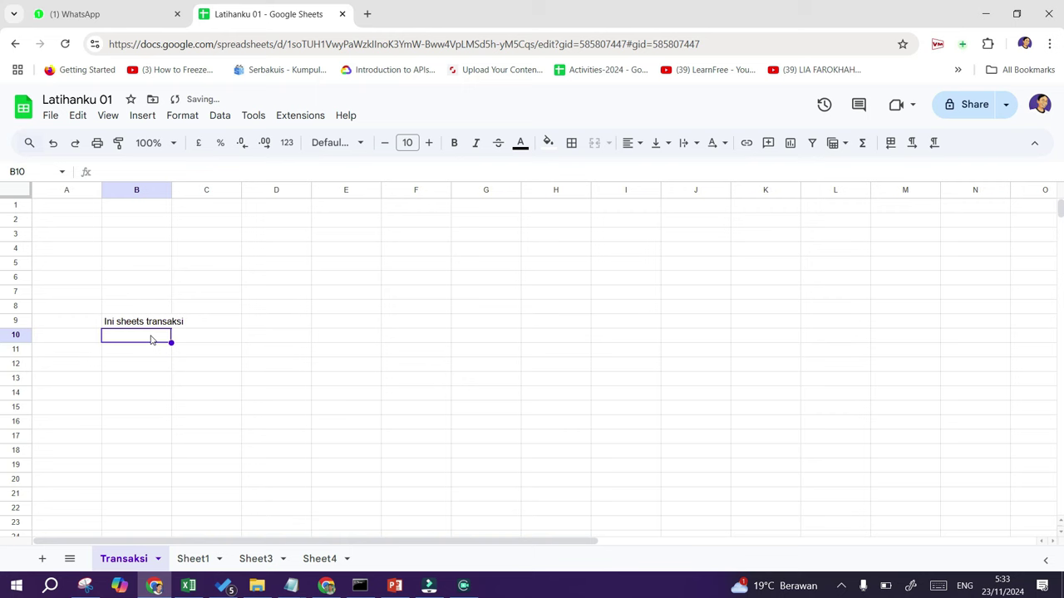
View Sheet1, Sheet3 and Sheet4 in turn and return to the Transaksi sheet.
left_click(208, 560)
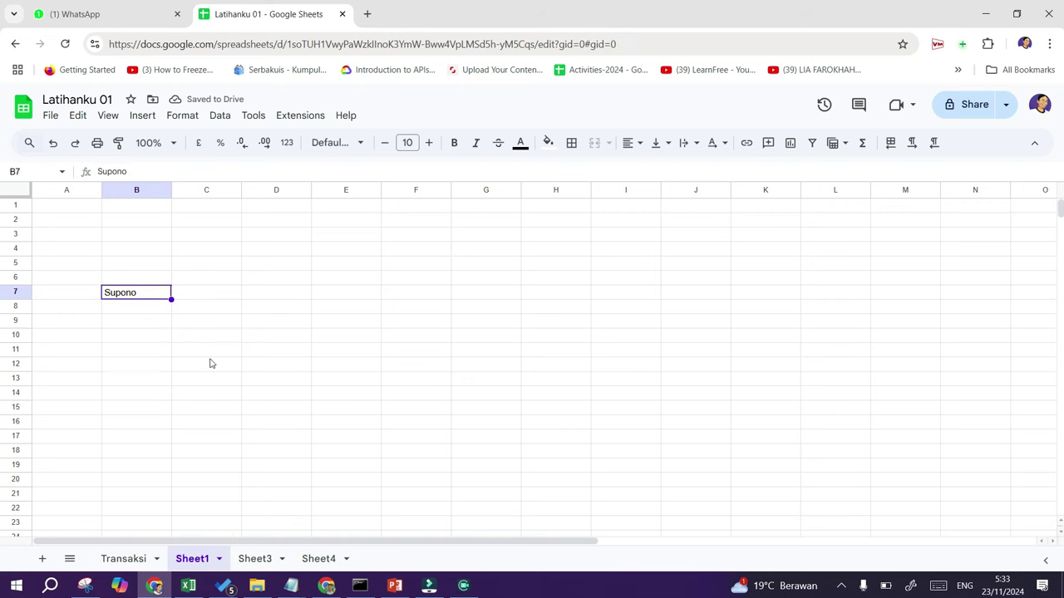
left_click(265, 560)
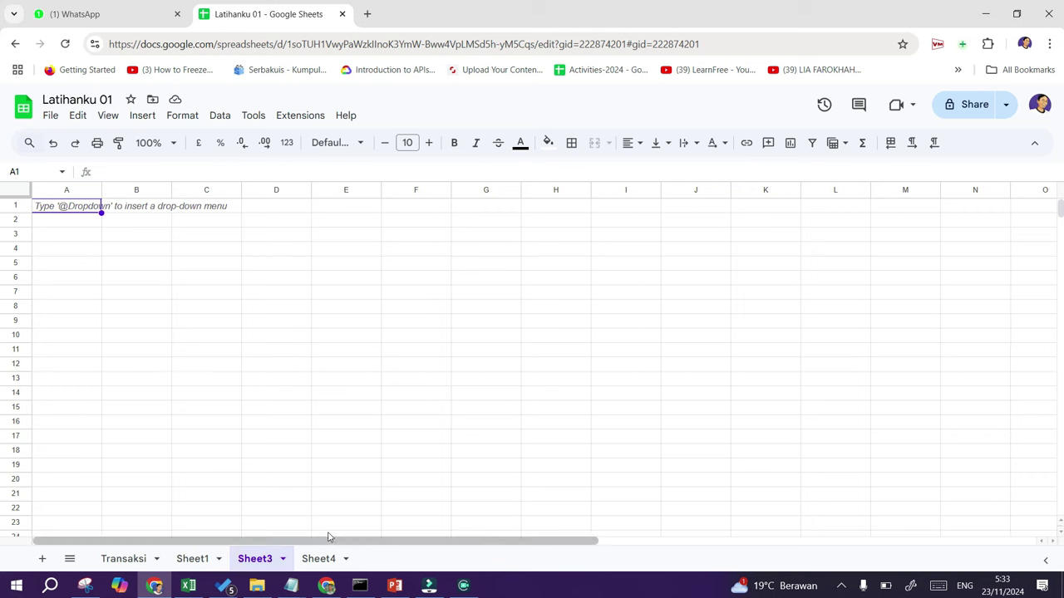
left_click(318, 559)
left_click(124, 559)
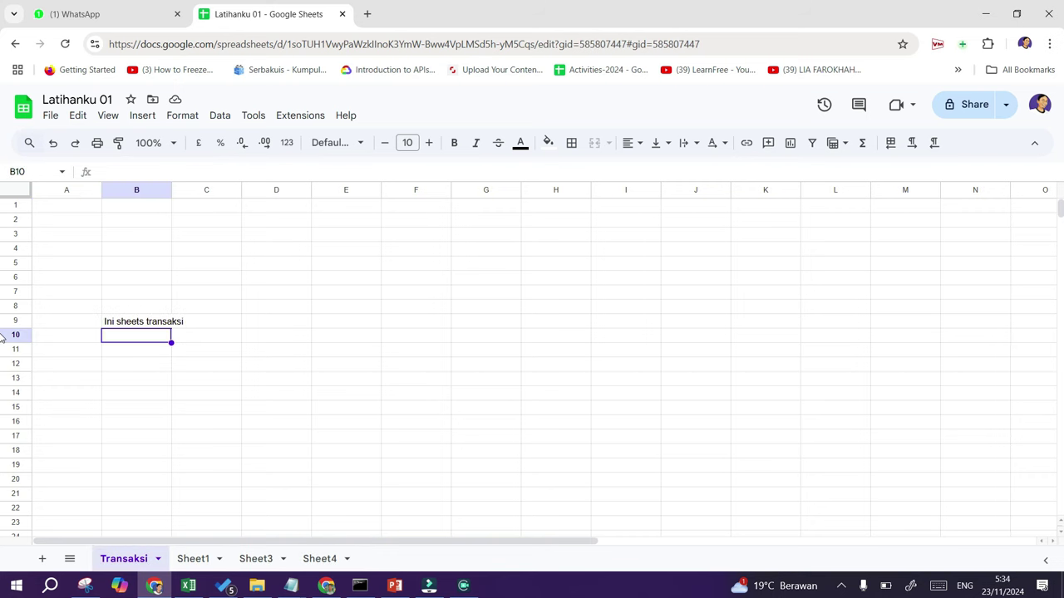